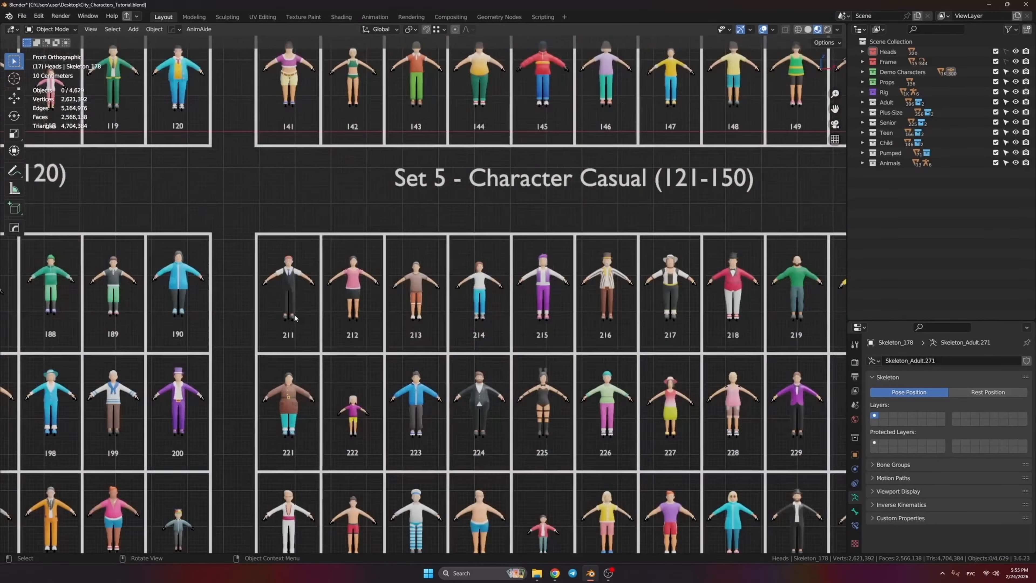
Select the skeleton of character 211 and clear its location so it sits at the world origin
{"action": "scroll", "coordinate": [294, 318], "scroll_direction": "up", "scroll_amount": 3}
{"action": "left_click", "coordinate": [290, 324]}
{"action": "middle_click_drag", "start_coordinate": [290, 324], "coordinate": [367, 483], "text": "shift"}
{"action": "key", "text": "alt+g"}
{"action": "scroll", "coordinate": [303, 326], "scroll_direction": "down", "scroll_amount": 5}
{"action": "scroll", "coordinate": [493, 314], "scroll_direction": "up", "scroll_amount": 3}
{"action": "left_click", "coordinate": [491, 314]}
{"action": "middle_click_drag", "start_coordinate": [416, 343], "coordinate": [302, 329], "text": "shift"}
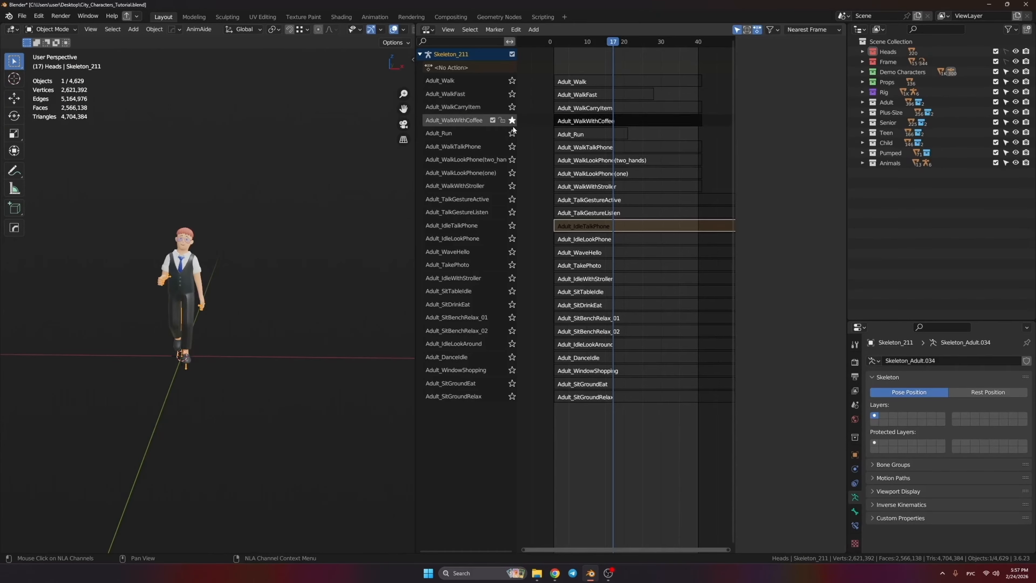
Solo the Adult_WalkTalkPhone track of Skeleton_211, select all its animation strips and switch the solo off
{"action": "left_click", "coordinate": [512, 146]}
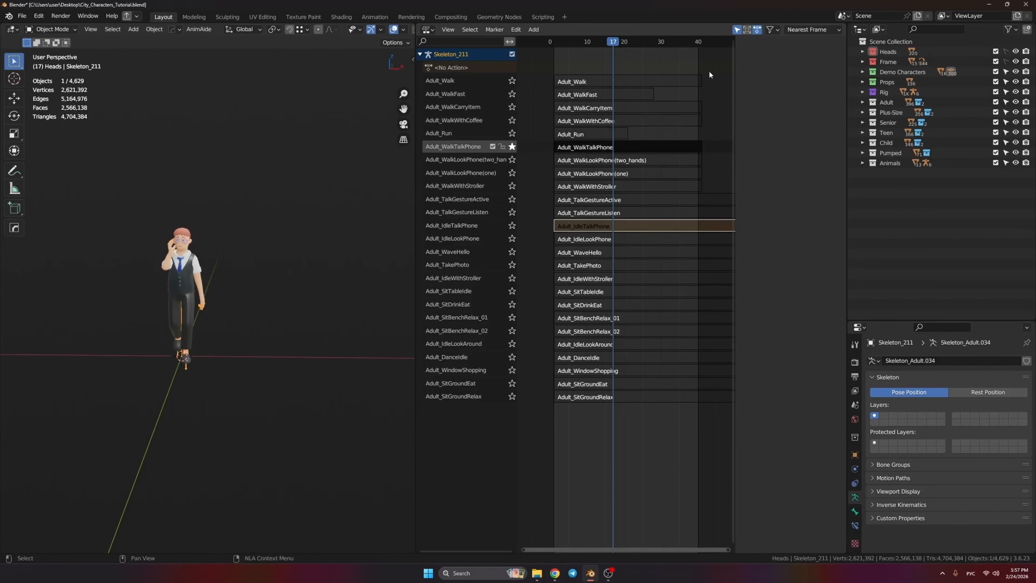
{"action": "left_click_drag", "start_coordinate": [726, 69], "coordinate": [527, 392]}
{"action": "left_click", "coordinate": [511, 146]}
{"action": "middle_click_drag", "start_coordinate": [303, 260], "coordinate": [337, 258]}
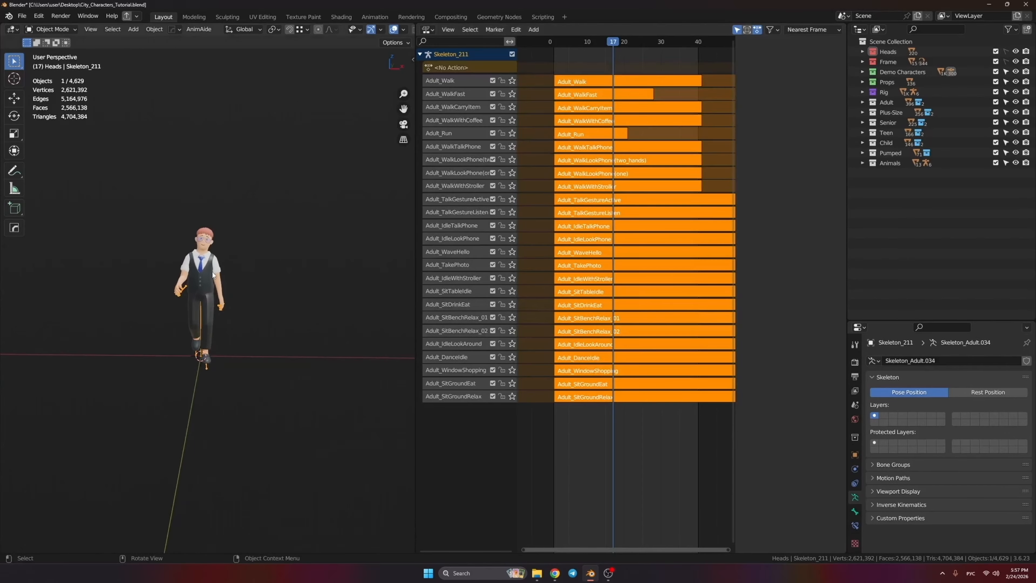
Widen the 3D viewport, select the whole of character 211 and move it in the negative direction along the X axis
{"action": "left_click_drag", "start_coordinate": [416, 229], "coordinate": [543, 224]}
{"action": "middle_click_drag", "start_coordinate": [282, 249], "coordinate": [308, 245]}
{"action": "scroll", "coordinate": [312, 246], "scroll_direction": "down", "scroll_amount": 7}
{"action": "left_click_drag", "start_coordinate": [301, 241], "coordinate": [208, 292]}
{"action": "key", "text": "g"}
{"action": "key", "text": "x"}
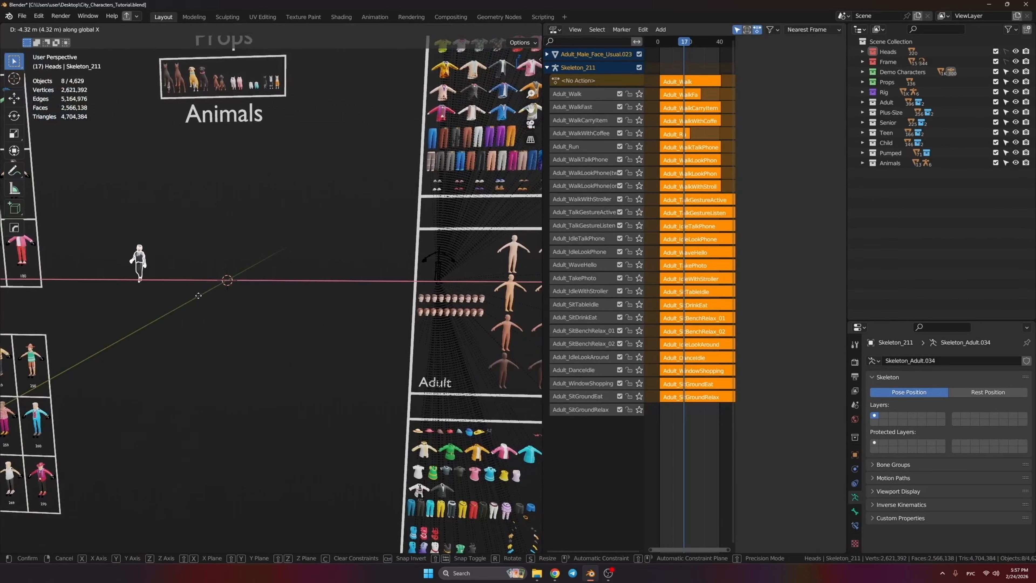
{"action": "left_click", "coordinate": [153, 291]}
{"action": "left_click", "coordinate": [234, 269]}
Exclude the Animals, Props, Demo Characters, Plus-Size, Senior, Teen, Child and Pumped collections from the view layer
{"action": "scroll", "coordinate": [237, 267], "scroll_direction": "down", "scroll_amount": 5}
{"action": "middle_click_drag", "start_coordinate": [424, 215], "coordinate": [346, 246], "text": "shift"}
{"action": "middle_click_drag", "start_coordinate": [346, 246], "coordinate": [359, 245], "text": "shift"}
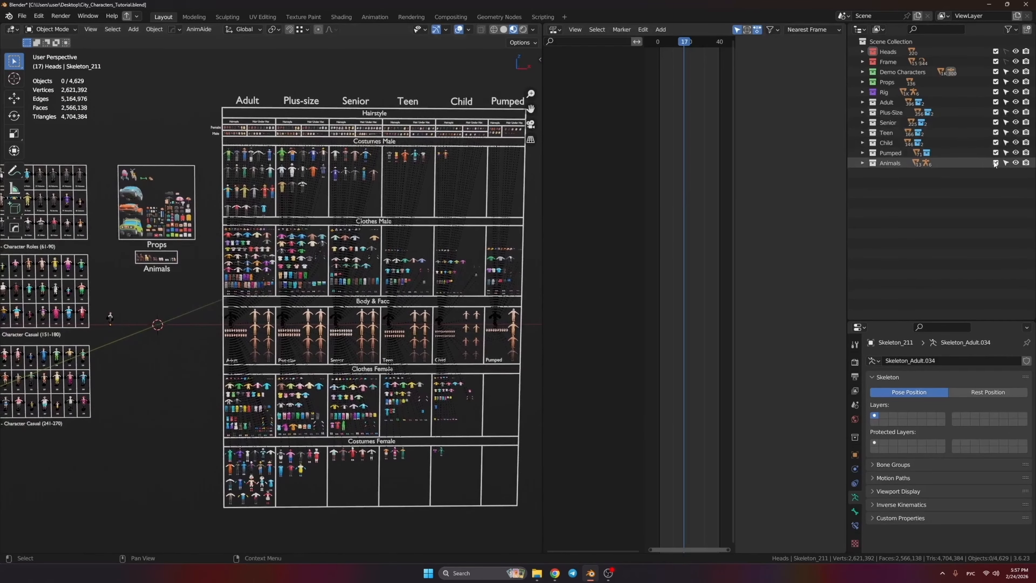
{"action": "left_click", "coordinate": [995, 163]}
{"action": "left_click", "coordinate": [996, 82]}
{"action": "left_click", "coordinate": [995, 72]}
{"action": "left_click_drag", "start_coordinate": [995, 112], "coordinate": [995, 152]}
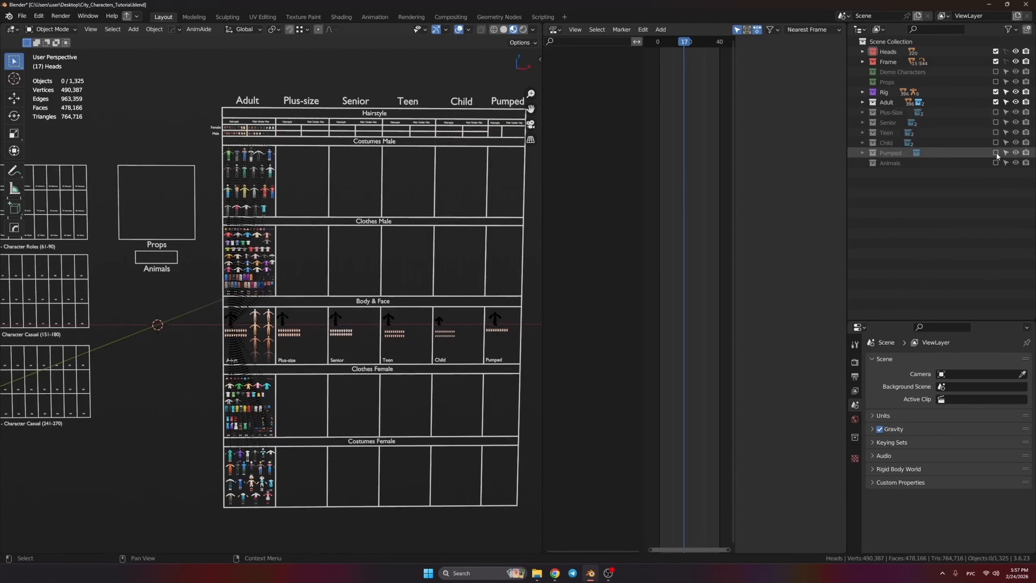
{"action": "scroll", "coordinate": [385, 250], "scroll_direction": "up", "scroll_amount": 2}
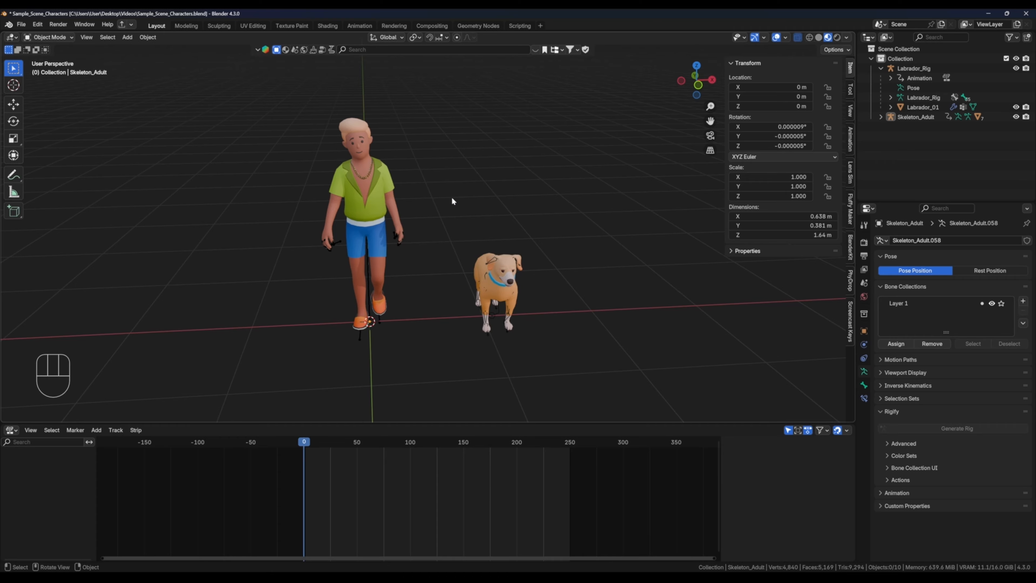
Examine the available export formats for the scene, including FBX (.fbx)
{"action": "middle_click_drag", "start_coordinate": [451, 197], "coordinate": [302, 132]}
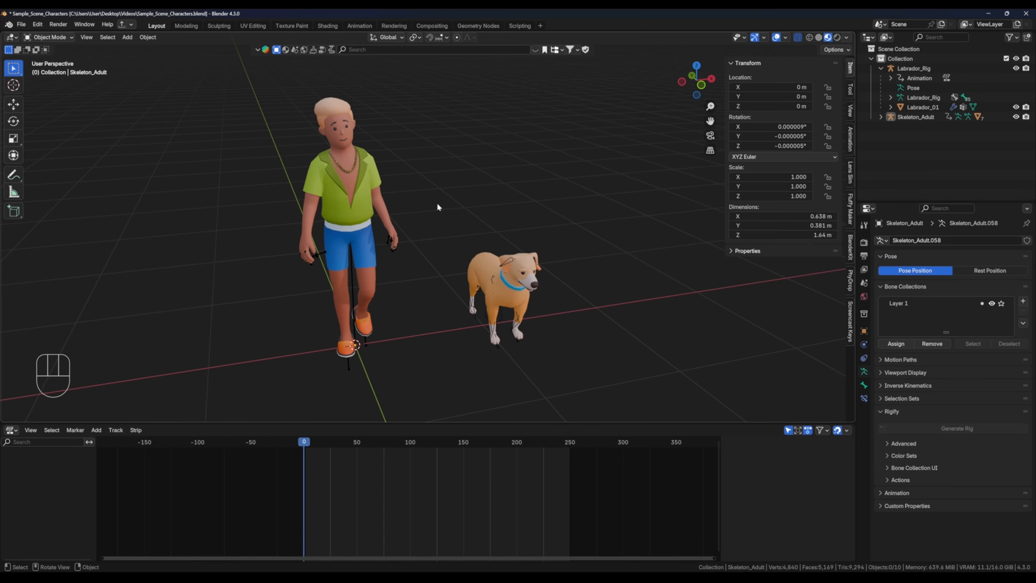
{"action": "middle_click_drag", "start_coordinate": [437, 204], "coordinate": [404, 188]}
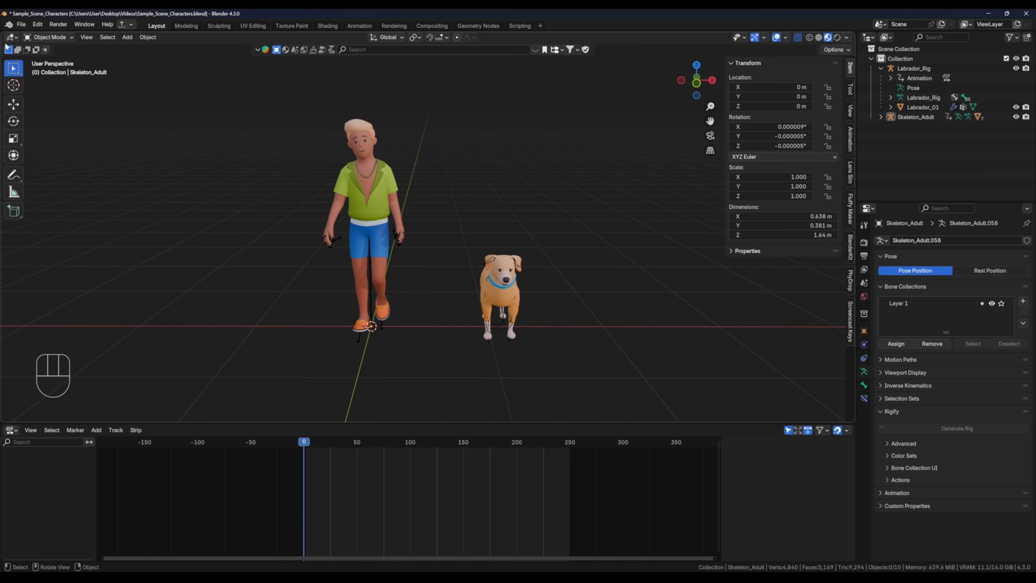
{"action": "left_click", "coordinate": [20, 24]}
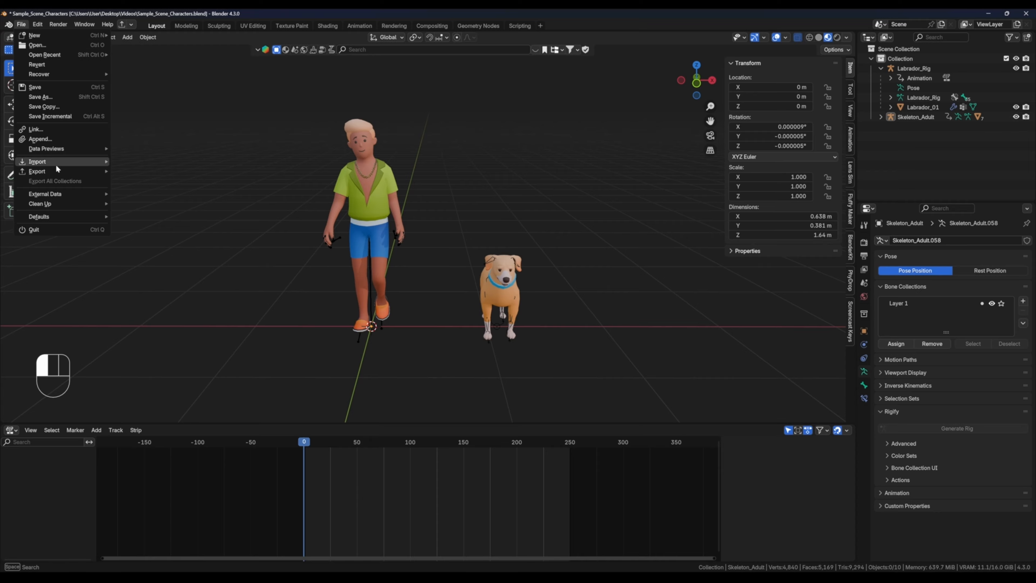
{"action": "mouse_move", "coordinate": [58, 171]}
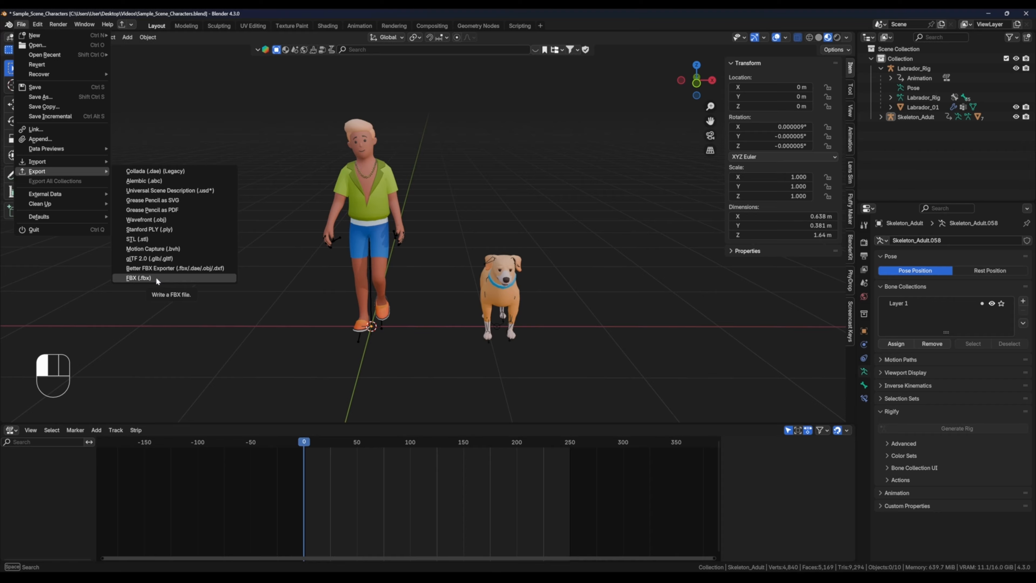
Search the add-on preferences for FBX, check whether the FBX format add-on is enabled and close the preferences
{"action": "left_click", "coordinate": [38, 24]}
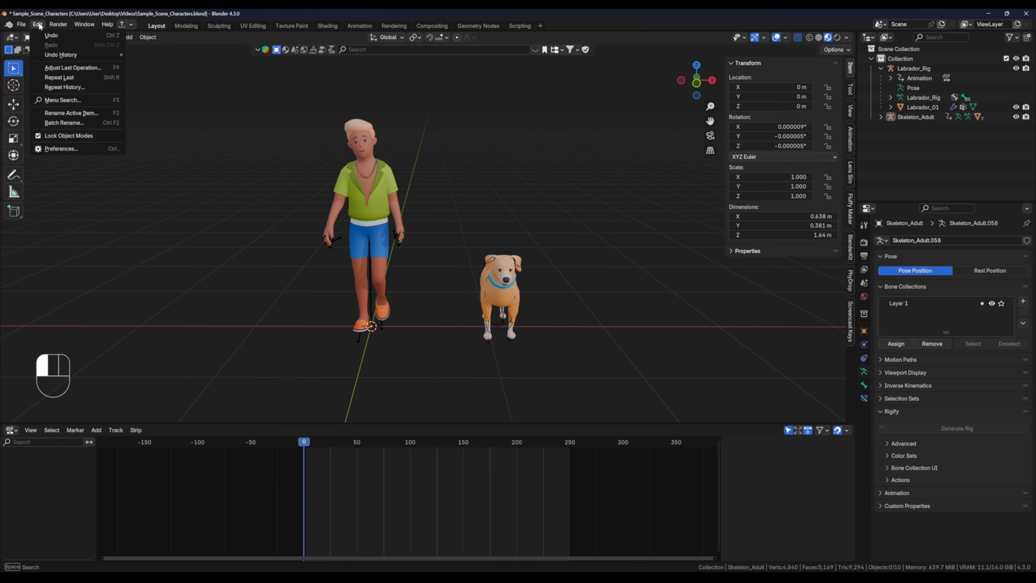
{"action": "left_click", "coordinate": [62, 149]}
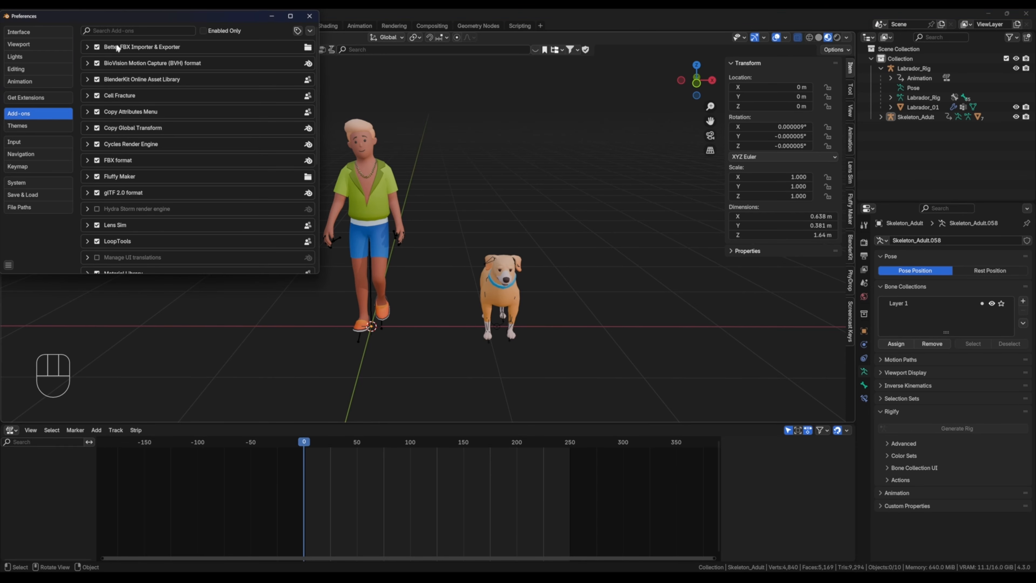
{"action": "left_click", "coordinate": [122, 30]}
{"action": "type", "text": "FBX"}
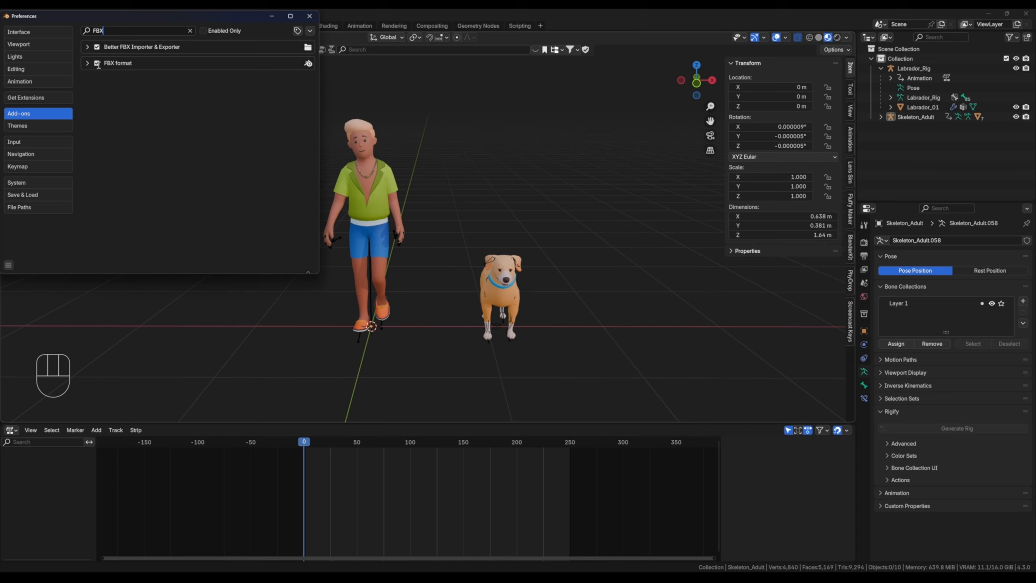
{"action": "key", "text": "Return"}
{"action": "left_click", "coordinate": [309, 16]}
{"action": "left_click", "coordinate": [20, 24]}
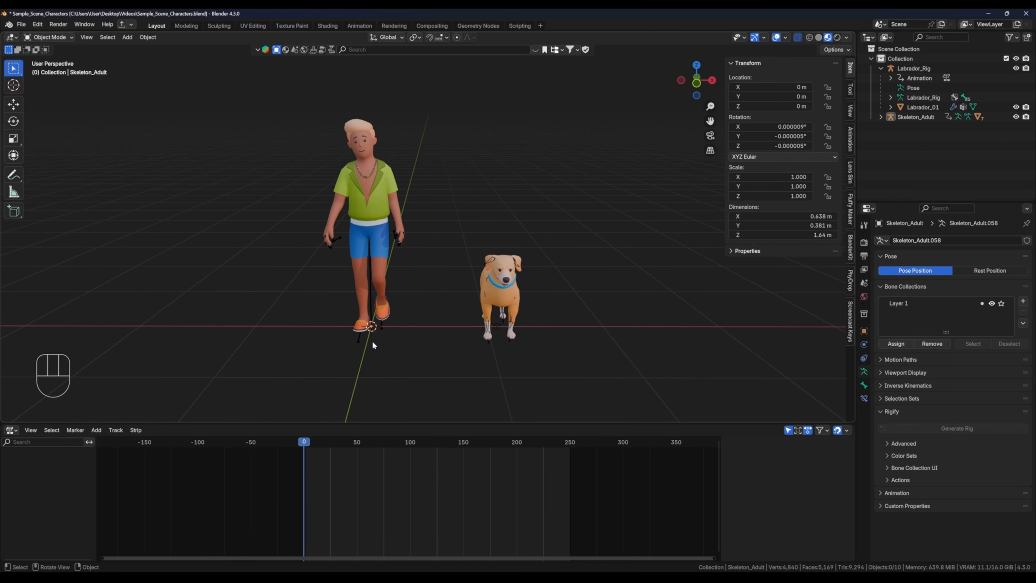
Select the Labrador rig with its mesh and move it along the X axis closer to the adult character
{"action": "middle_click_drag", "start_coordinate": [373, 344], "coordinate": [398, 334]}
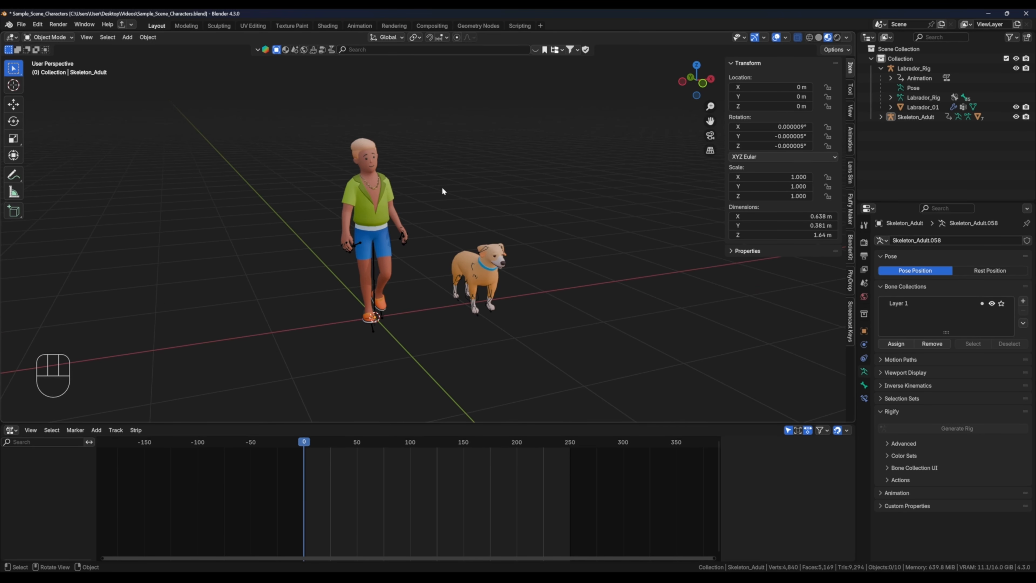
{"action": "left_click_drag", "start_coordinate": [530, 251], "coordinate": [551, 265]}
{"action": "mouse_move", "coordinate": [551, 264]}
{"action": "middle_mouse_down"}
{"action": "mouse_move", "coordinate": [477, 267]}
{"action": "mouse_move", "coordinate": [562, 265]}
{"action": "middle_mouse_up"}
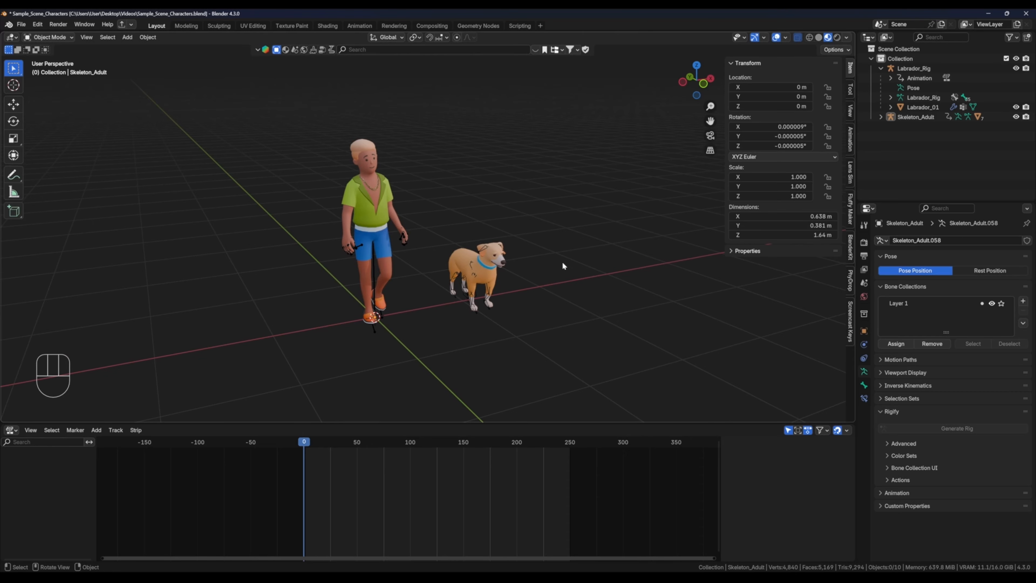
{"action": "left_click_drag", "start_coordinate": [545, 157], "coordinate": [436, 338]}
{"action": "middle_click_drag", "start_coordinate": [437, 337], "coordinate": [453, 342]}
{"action": "key", "text": "g"}
{"action": "key", "text": "x"}
{"action": "left_click", "coordinate": [412, 339]}
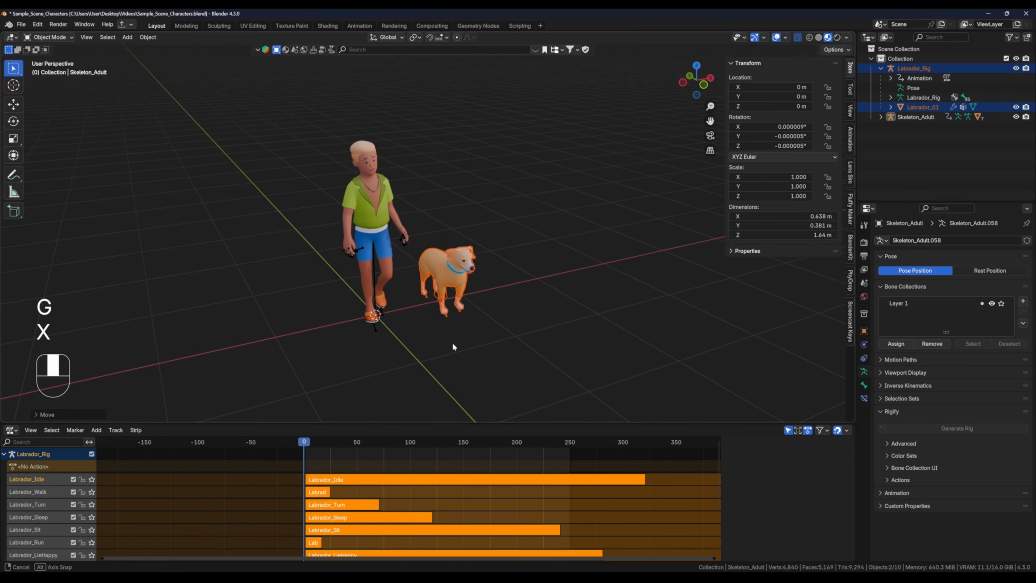
{"action": "left_click", "coordinate": [452, 342]}
Select the dog and the adult character in turn to view each one's rig and meshes, clearing the selection after each
{"action": "mouse_move", "coordinate": [529, 242]}
{"action": "middle_mouse_down"}
{"action": "mouse_move", "coordinate": [508, 244]}
{"action": "mouse_move", "coordinate": [515, 248]}
{"action": "middle_mouse_up"}
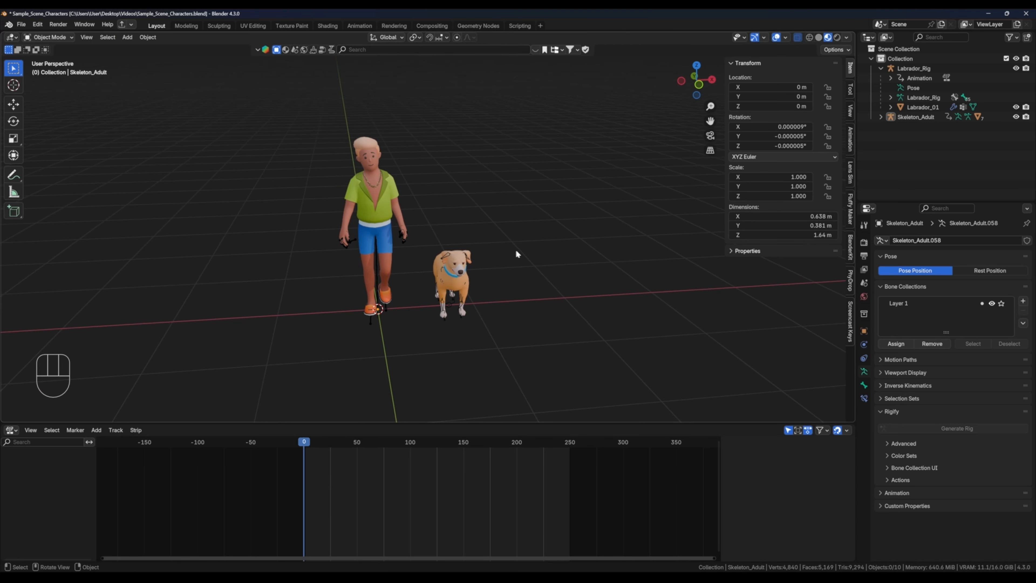
{"action": "left_click_drag", "start_coordinate": [512, 213], "coordinate": [423, 335]}
{"action": "left_click", "coordinate": [529, 331]}
{"action": "left_click_drag", "start_coordinate": [412, 115], "coordinate": [321, 311]}
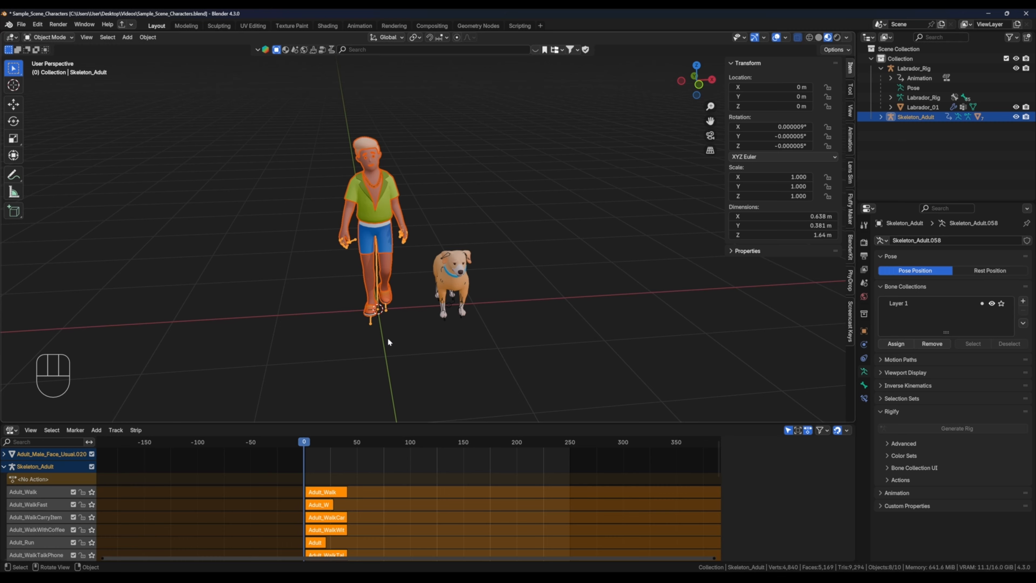
{"action": "left_click", "coordinate": [683, 277]}
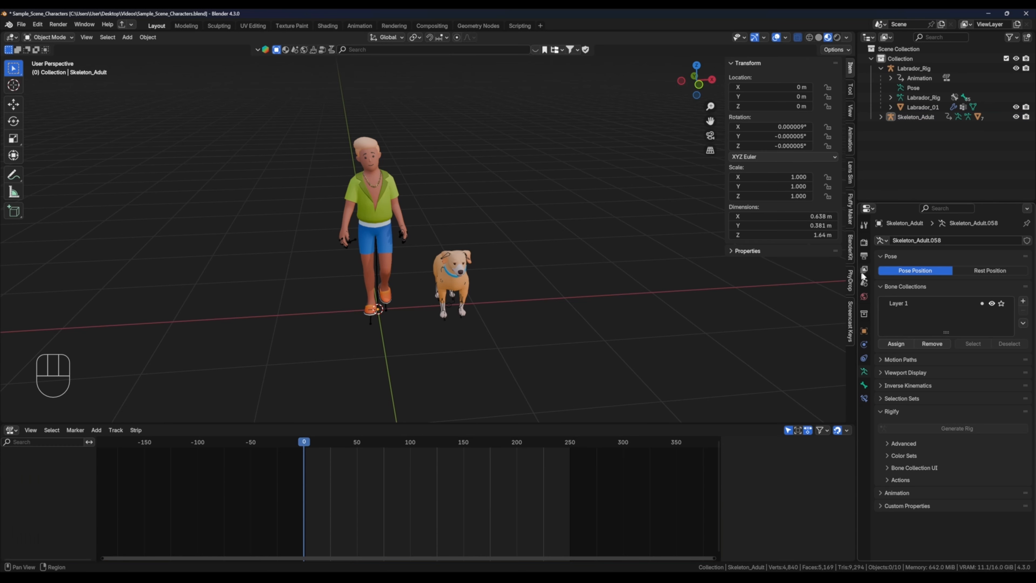
Set the scene's unit scale to 0.01 and its length unit to centimeters
{"action": "left_click", "coordinate": [864, 285]}
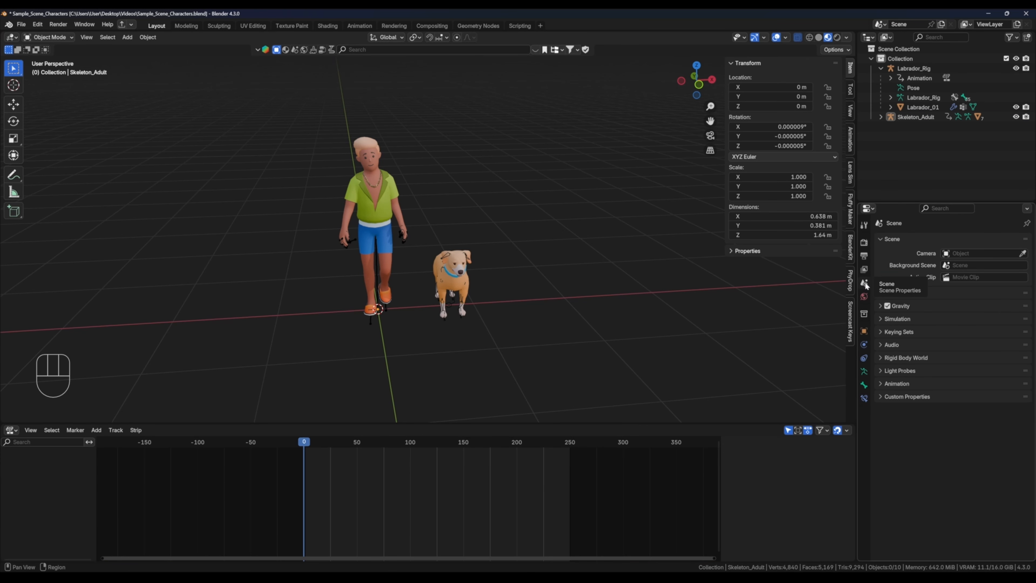
{"action": "left_click", "coordinate": [891, 292]}
{"action": "double_click", "coordinate": [984, 319]}
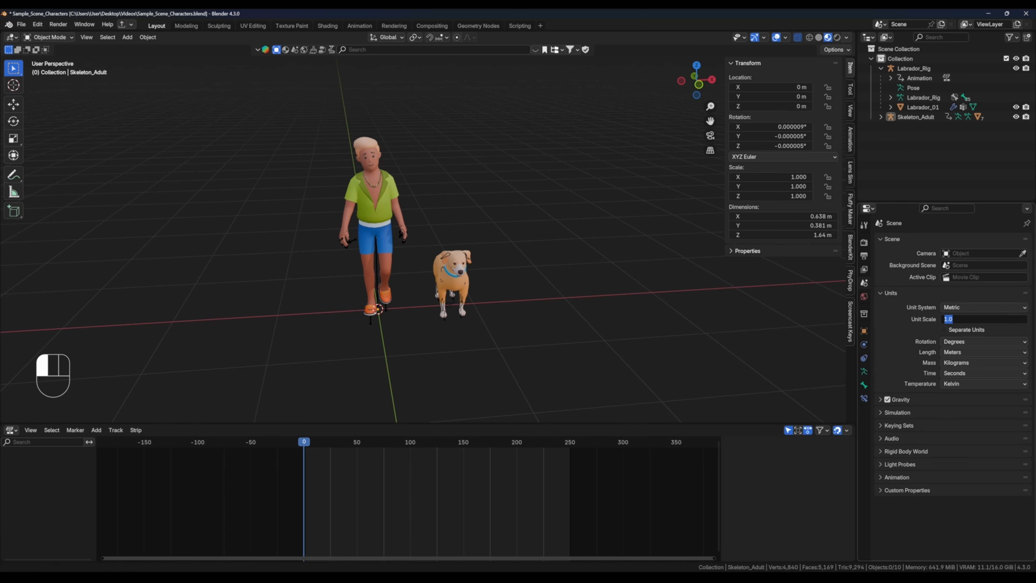
{"action": "type", "text": "0.010000"}
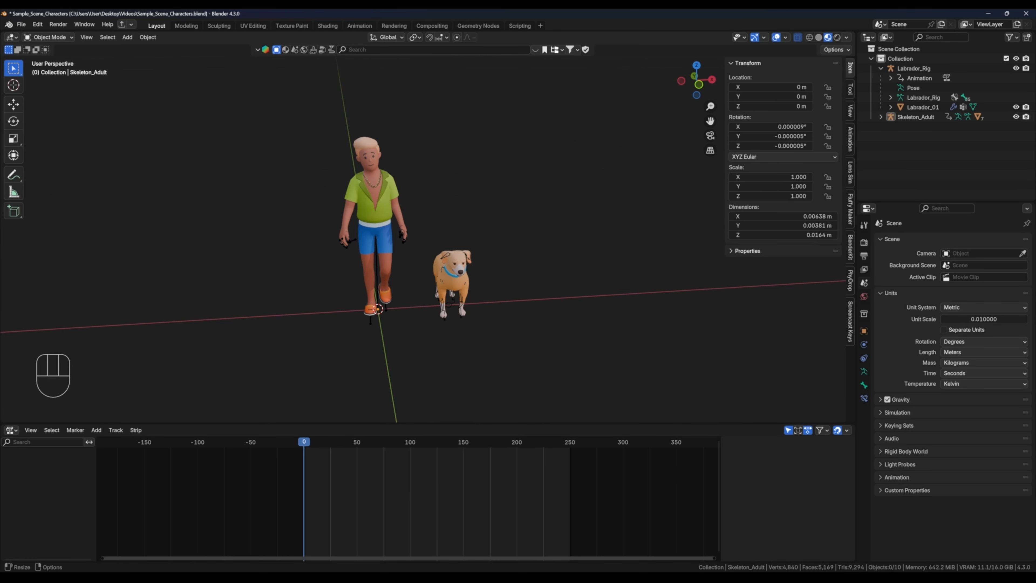
{"action": "key", "text": "Return"}
{"action": "left_click", "coordinate": [948, 353]}
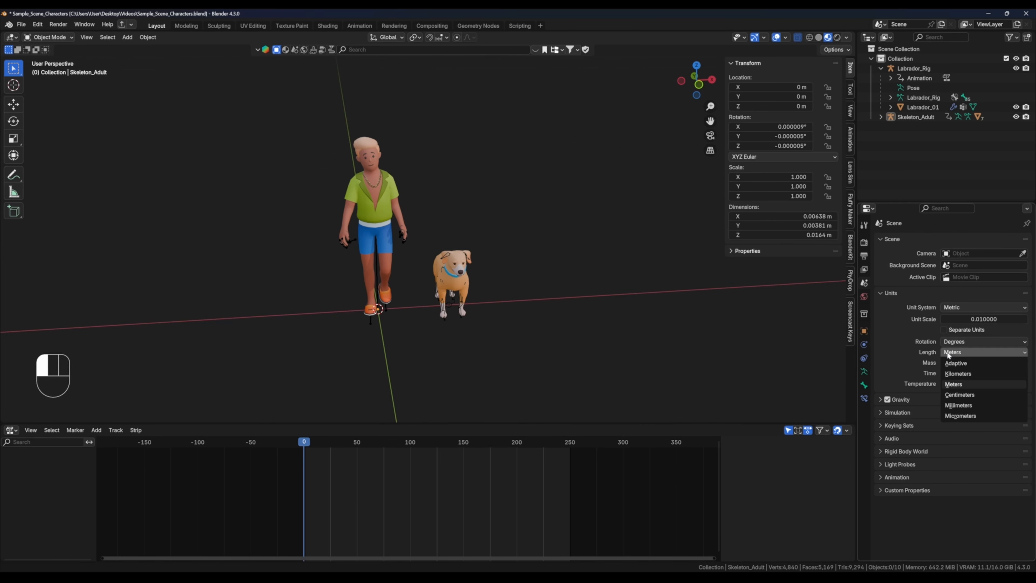
{"action": "left_click", "coordinate": [963, 393]}
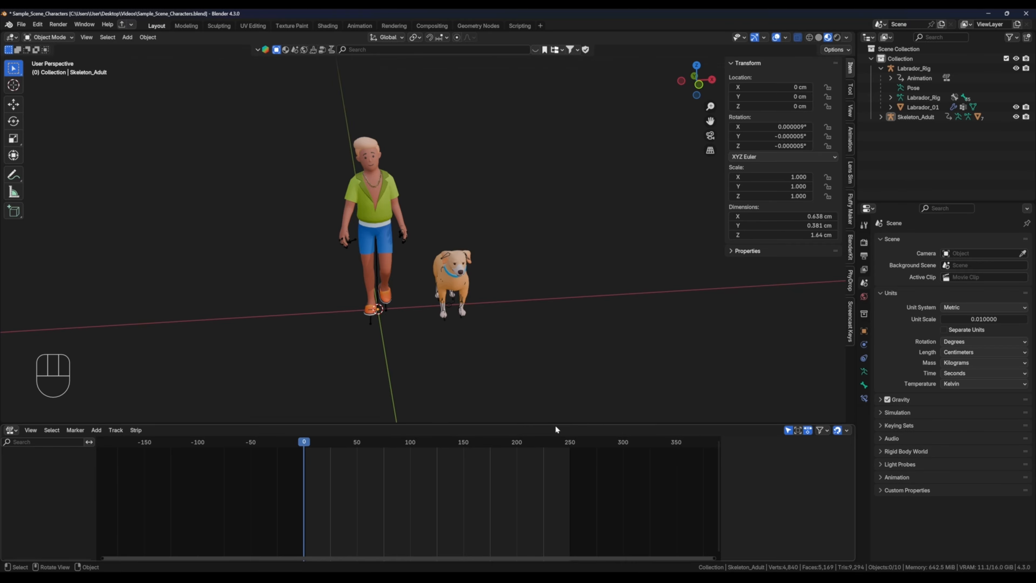
Enlarge the 3D viewport and select the Skeleton_Adult armature
{"action": "left_click_drag", "start_coordinate": [556, 424], "coordinate": [558, 447]}
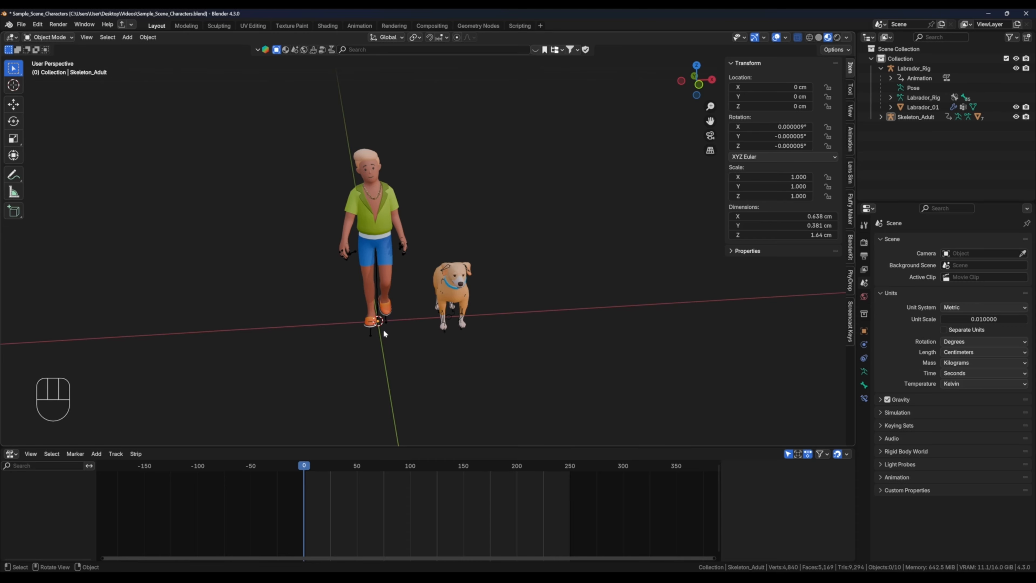
{"action": "left_click", "coordinate": [386, 320]}
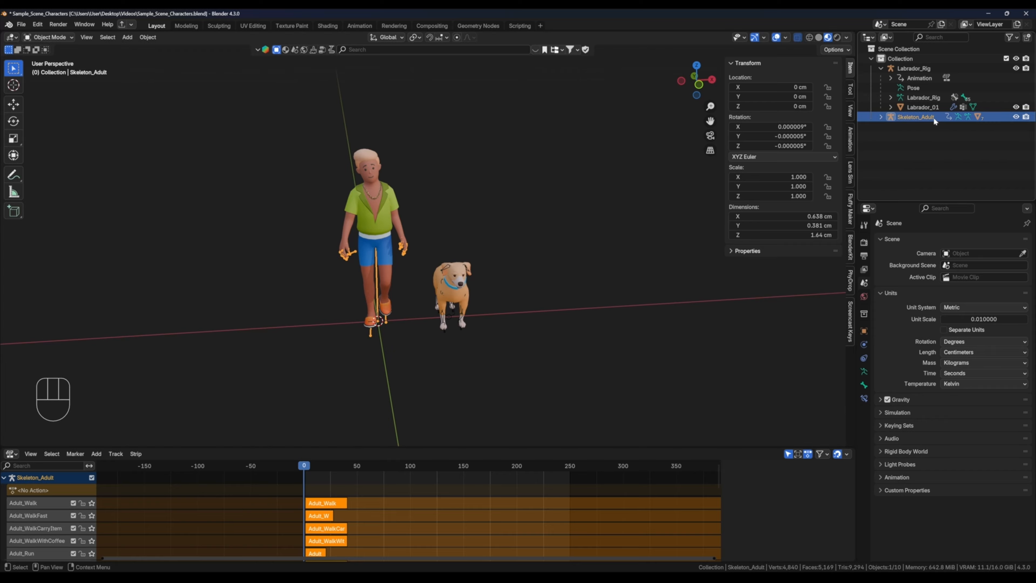
{"action": "left_click", "coordinate": [385, 320]}
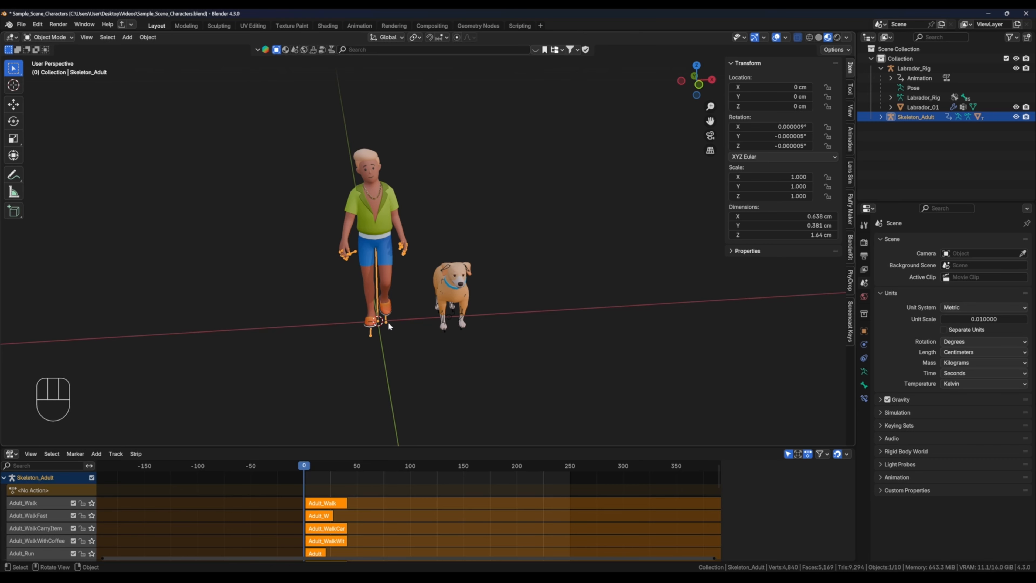
Move the Skeleton_Adult armature aside along the X axis and clear its location back to the origin
{"action": "key", "text": "g"}
{"action": "key", "text": "x"}
{"action": "left_click", "coordinate": [334, 332]}
{"action": "key", "text": "alt+g"}
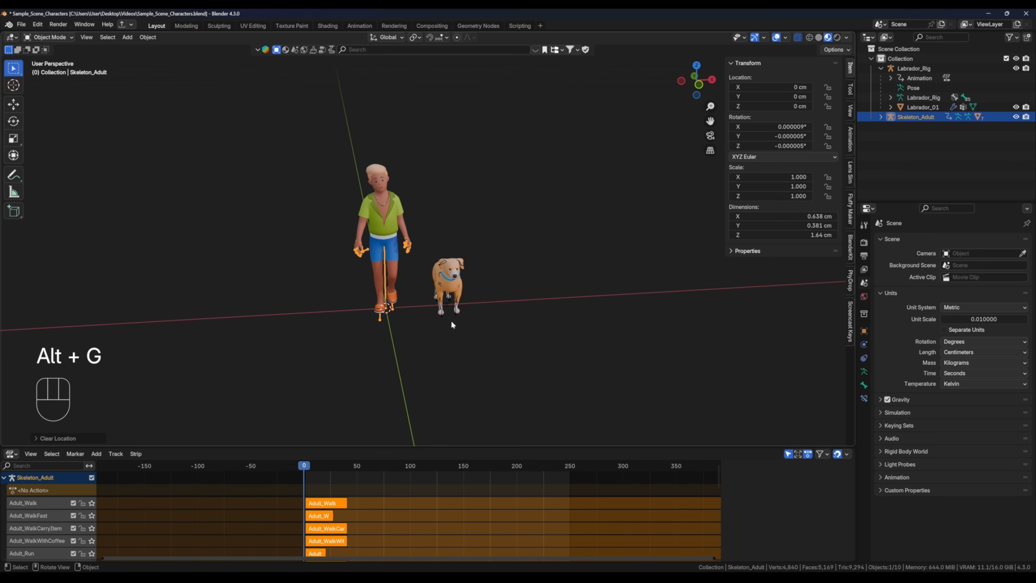
Scale the Skeleton_Adult armature uniformly by a factor of 100
{"action": "middle_click_drag", "start_coordinate": [412, 296], "coordinate": [461, 288]}
{"action": "key", "text": "s"}
{"action": "key", "text": "1"}
{"action": "key", "text": "KP_0"}
{"action": "key", "text": "KP_0"}
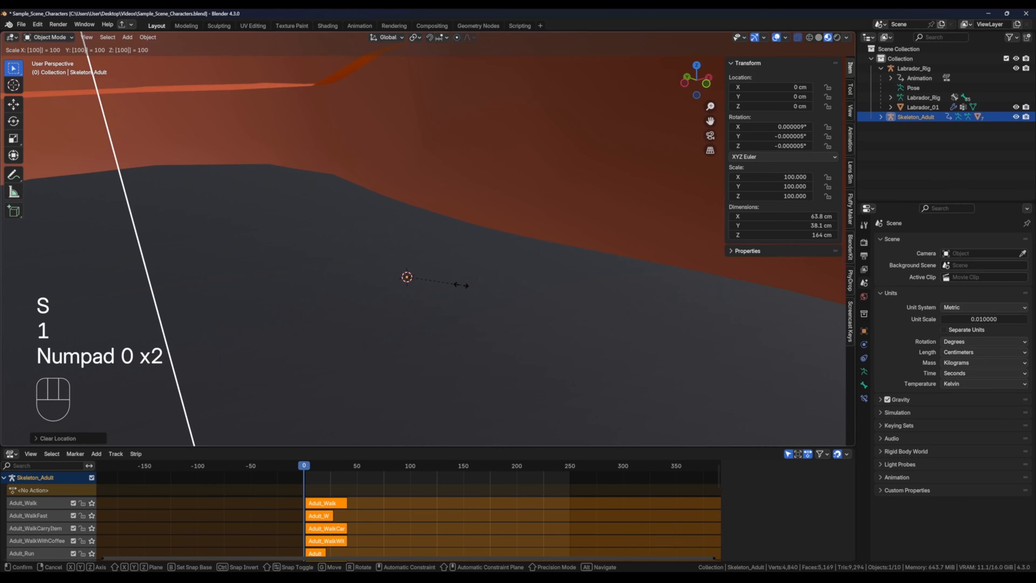
{"action": "key", "text": "KP_Enter"}
{"action": "scroll", "coordinate": [460, 284], "scroll_direction": "down", "scroll_amount": 8}
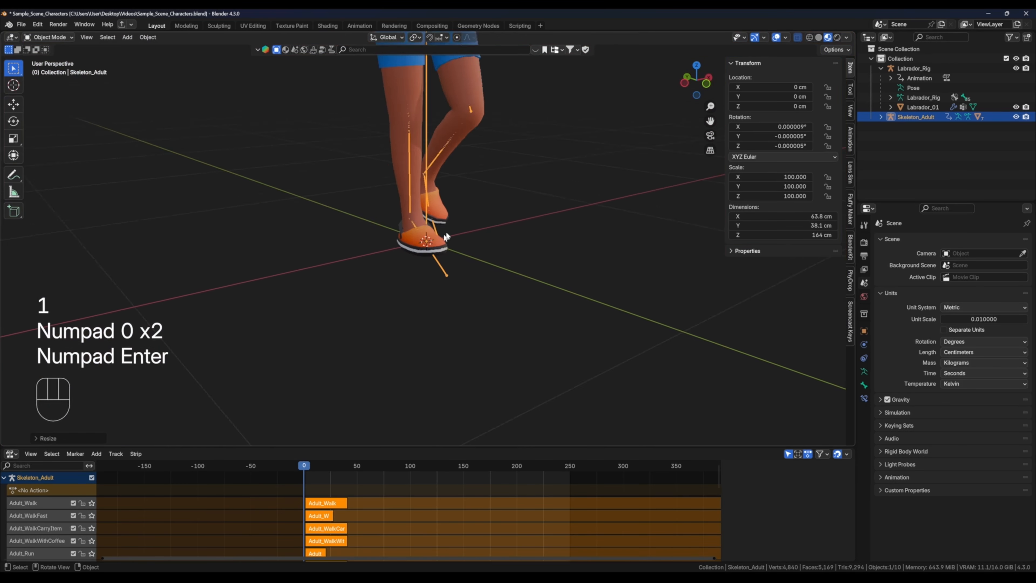
Check the scale and dimensions of the Skeleton_Adult armature in its transform properties
{"action": "middle_click_drag", "start_coordinate": [465, 257], "coordinate": [463, 279], "text": "shift"}
{"action": "mouse_move", "coordinate": [465, 279]}
{"action": "middle_mouse_down"}
{"action": "mouse_move", "coordinate": [453, 282]}
{"action": "mouse_move", "coordinate": [471, 280]}
{"action": "middle_mouse_up"}
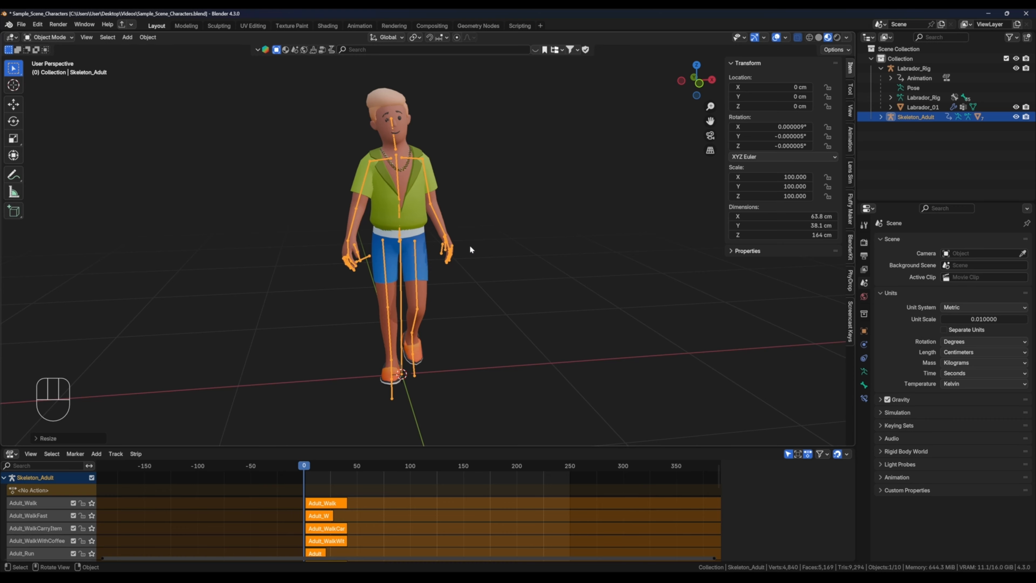
{"action": "left_click", "coordinate": [851, 73]}
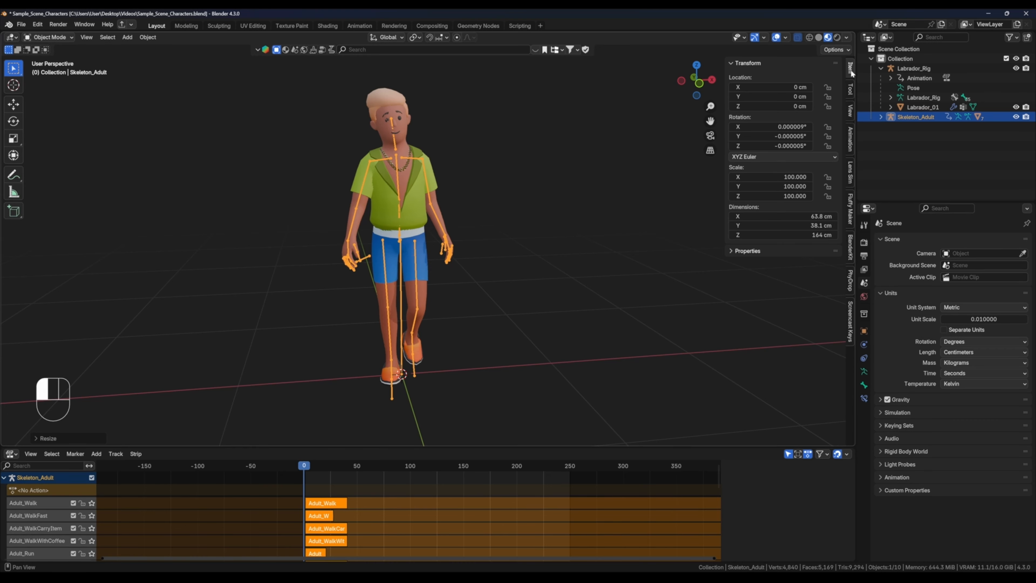
{"action": "key", "text": "n"}
{"action": "key", "text": "n"}
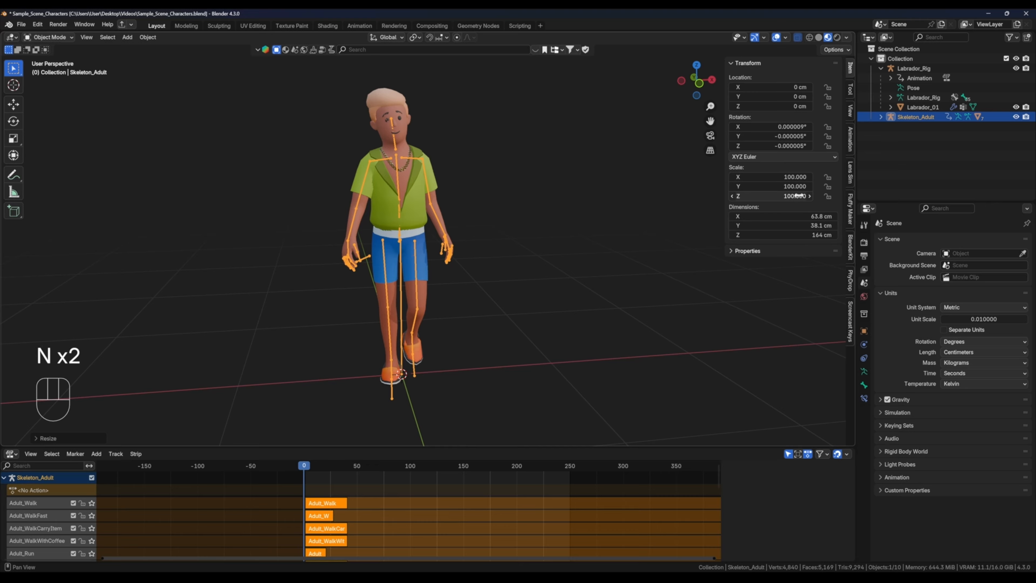
Clear the Skeleton_Adult armature's rotation, then apply all transforms to the armature and its character meshes together and deselect them
{"action": "key", "text": "alt+r"}
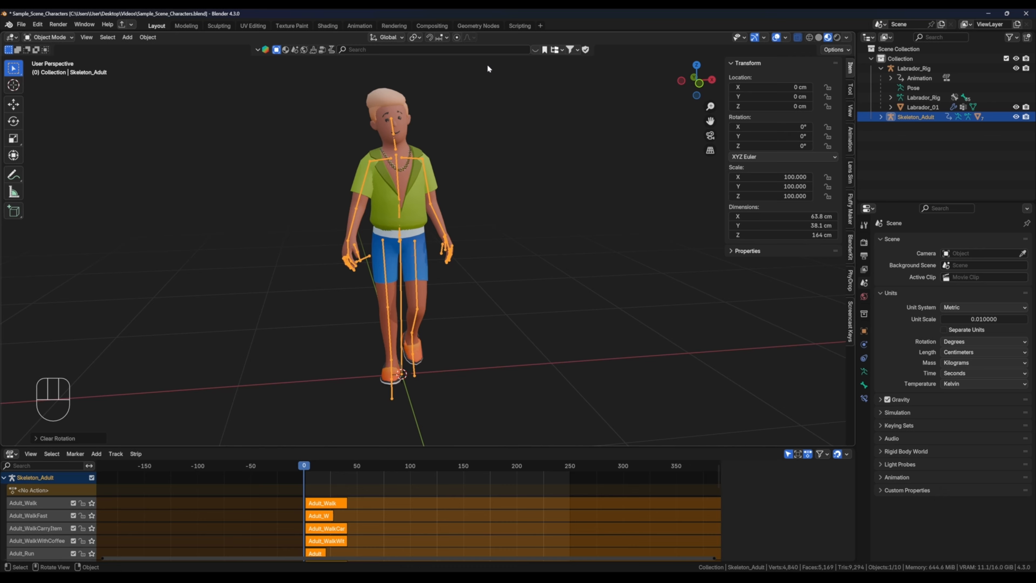
{"action": "left_click_drag", "start_coordinate": [492, 62], "coordinate": [259, 330]}
{"action": "key", "text": "ctrl+a"}
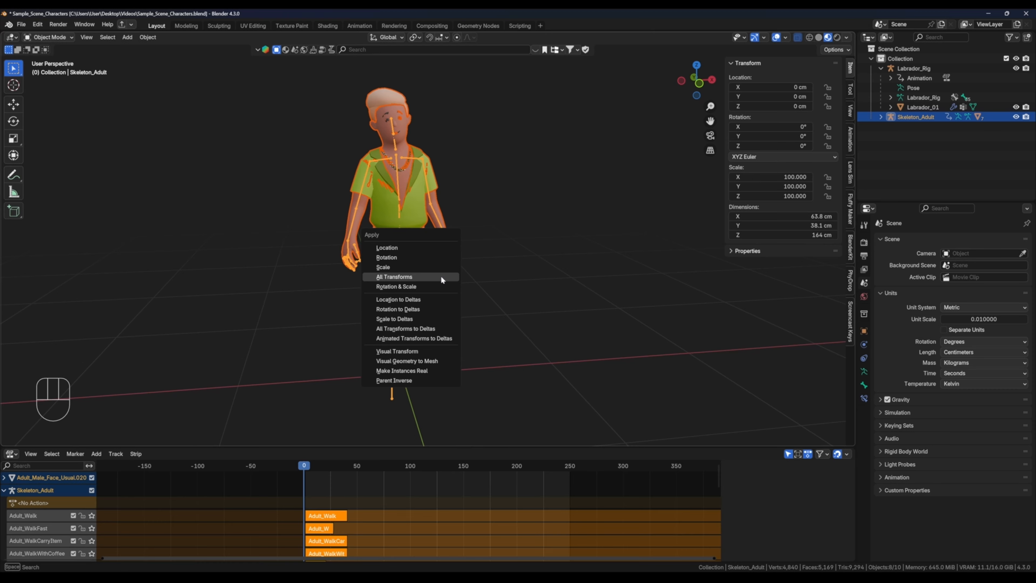
{"action": "left_click", "coordinate": [442, 279]}
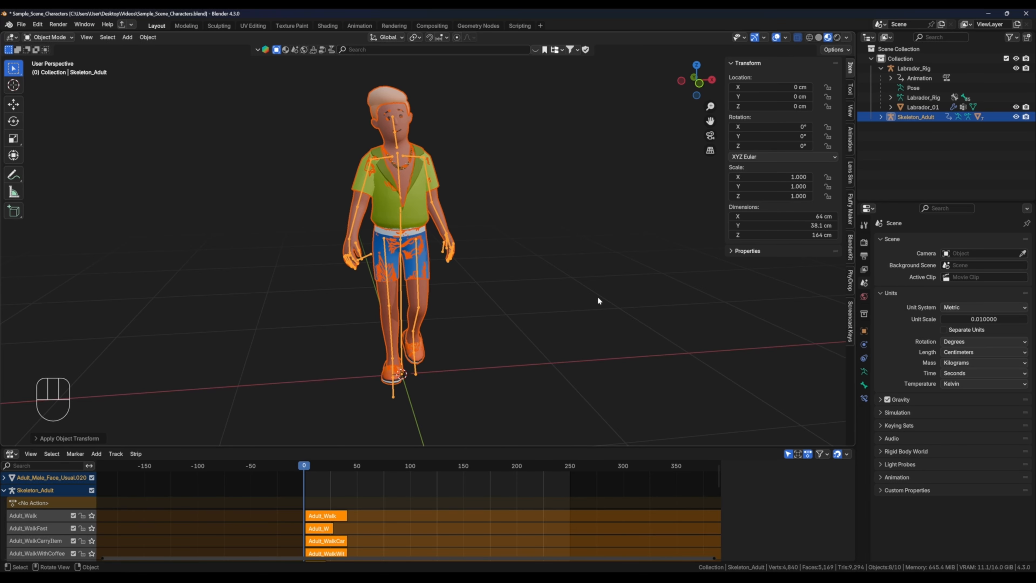
{"action": "middle_click_drag", "start_coordinate": [597, 296], "coordinate": [566, 286]}
{"action": "scroll", "coordinate": [564, 294], "scroll_direction": "down", "scroll_amount": 1}
{"action": "scroll", "coordinate": [566, 286], "scroll_direction": "up", "scroll_amount": 3}
{"action": "left_click", "coordinate": [566, 286]}
{"action": "scroll", "coordinate": [588, 277], "scroll_direction": "down", "scroll_amount": 1}
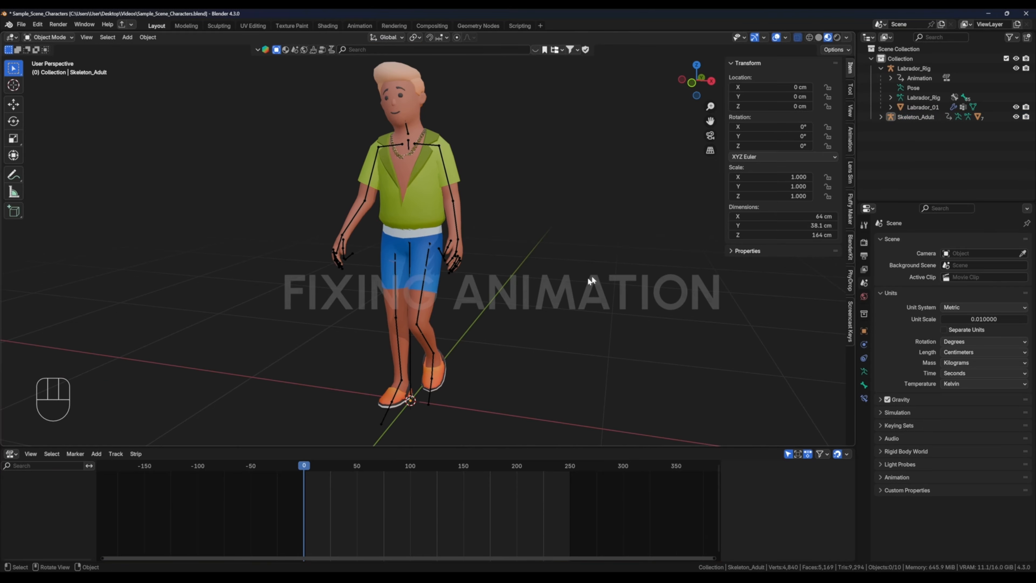
Set the viewport's clip end distance to 10010 cm
{"action": "left_click", "coordinate": [850, 109]}
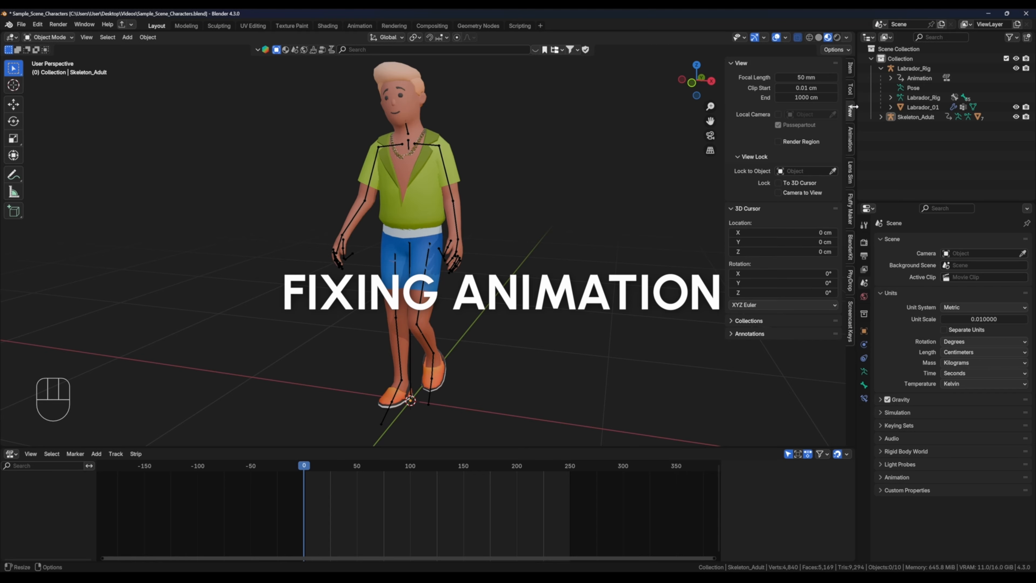
{"action": "left_click", "coordinate": [801, 97]}
{"action": "left_click", "coordinate": [790, 99]}
{"action": "type", "text": "1"}
{"action": "key", "text": "Return"}
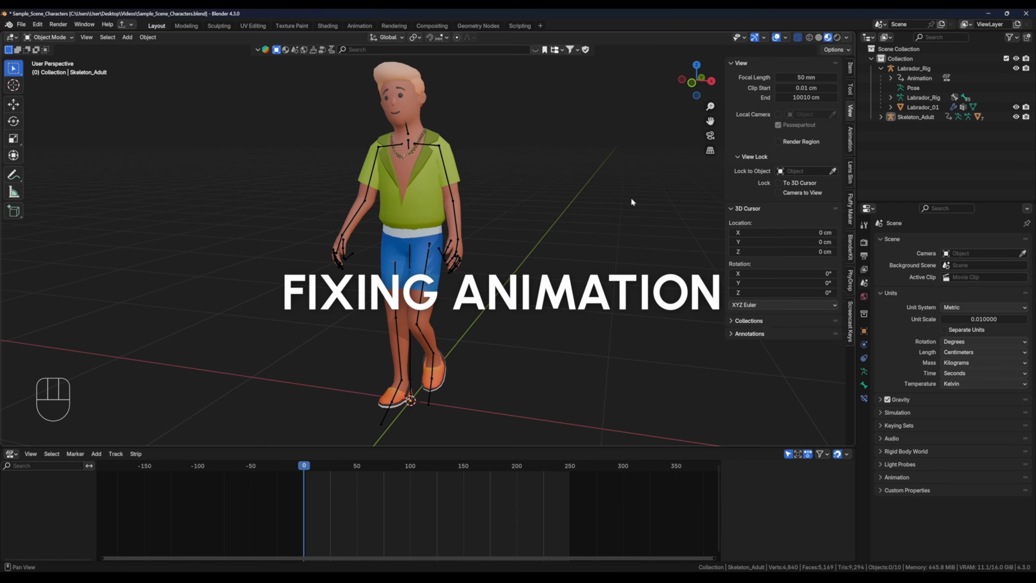
Select the Skeleton_Adult armature and enlarge the Nonlinear Animation editor to reveal more of its tracks
{"action": "middle_click_drag", "start_coordinate": [632, 201], "coordinate": [595, 233]}
{"action": "left_click", "coordinate": [426, 307]}
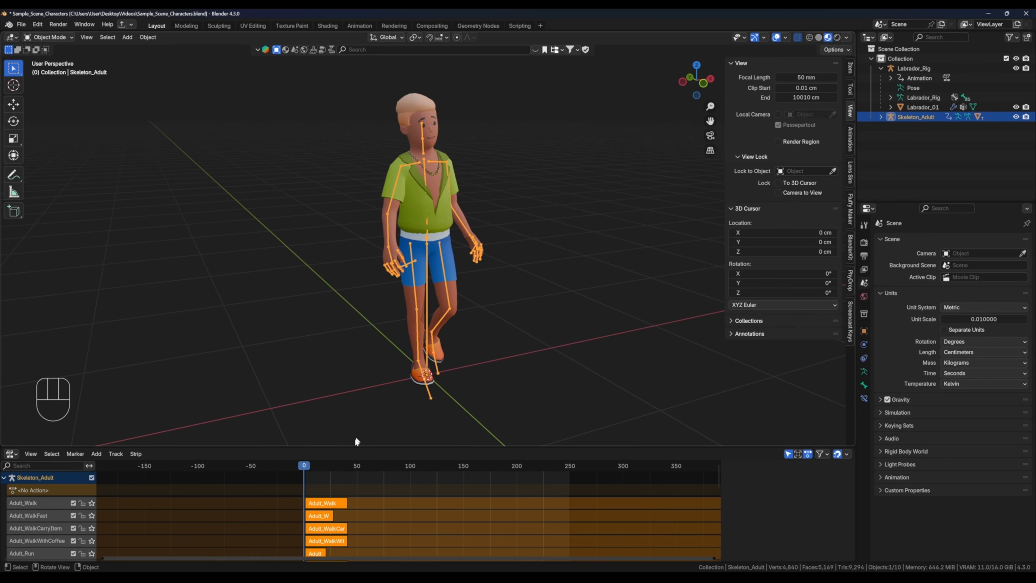
{"action": "left_click_drag", "start_coordinate": [354, 446], "coordinate": [358, 333]}
{"action": "scroll", "coordinate": [73, 433], "scroll_direction": "down", "scroll_amount": 1}
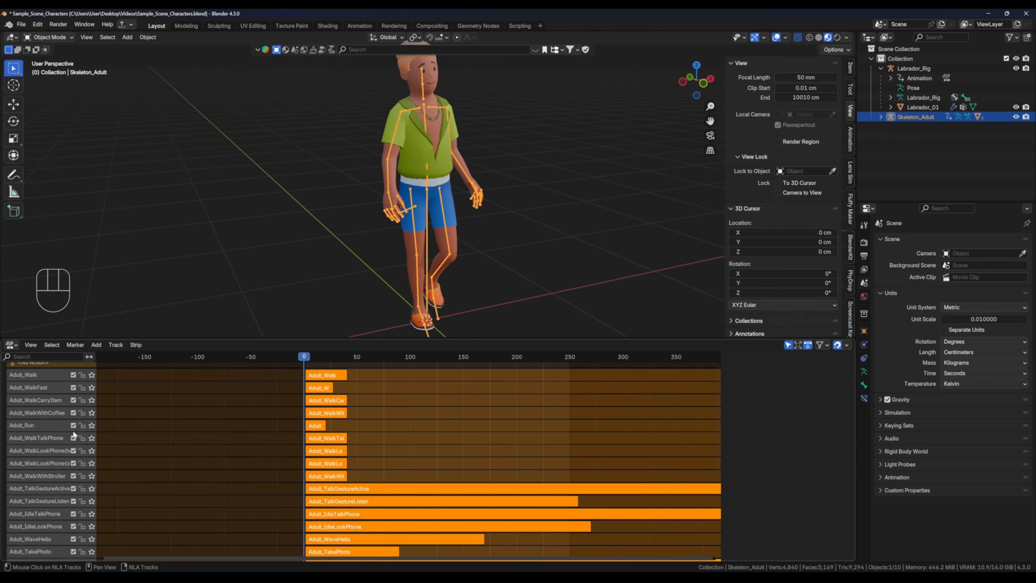
Solo the Adult_Run track, scrub to frame 18 and examine the hips and root from a side view
{"action": "left_click", "coordinate": [73, 426]}
{"action": "left_click", "coordinate": [73, 426]}
{"action": "left_click", "coordinate": [91, 426]}
{"action": "middle_click_drag", "start_coordinate": [303, 430], "coordinate": [347, 416]}
{"action": "left_click_drag", "start_coordinate": [347, 358], "coordinate": [365, 358]}
{"action": "middle_click_drag", "start_coordinate": [466, 224], "coordinate": [475, 275], "text": "alt"}
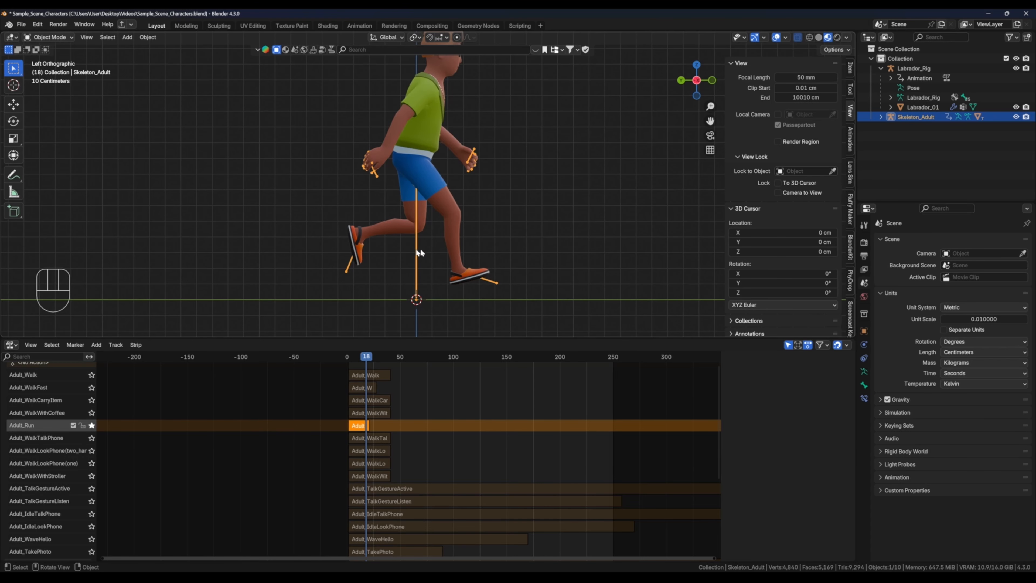
{"action": "middle_click_drag", "start_coordinate": [567, 250], "coordinate": [509, 251], "text": "alt"}
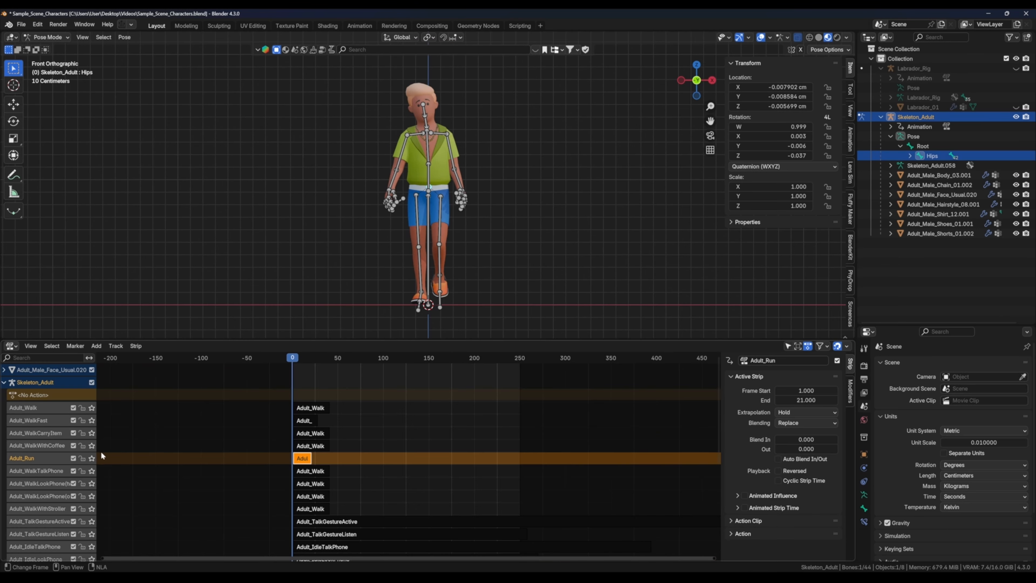
Solo the Adult_Run track, enter tweak mode on its strip and show the Hips bone's curves in the Graph Editor
{"action": "left_click", "coordinate": [91, 458]}
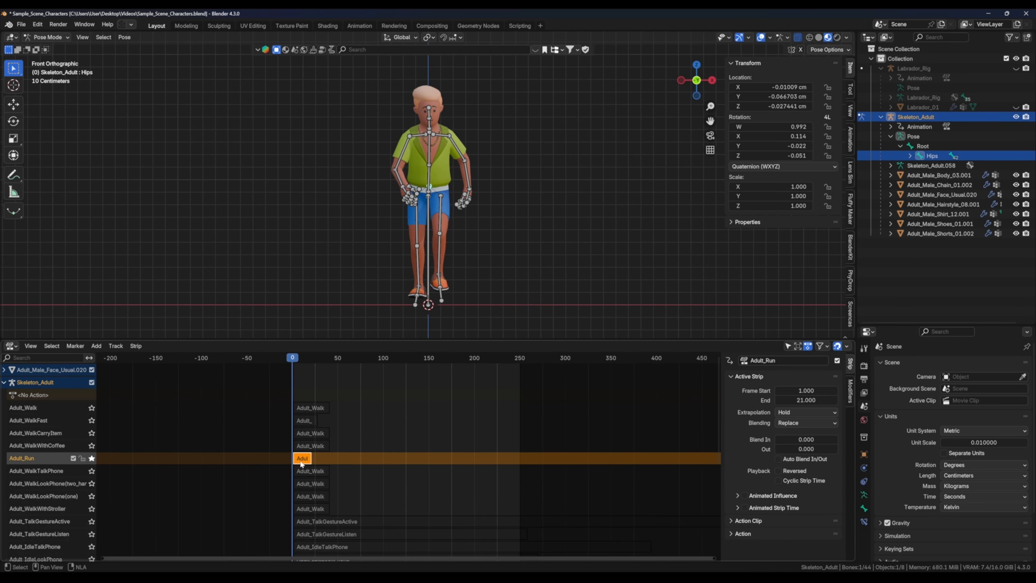
{"action": "key", "text": "Tab"}
{"action": "left_click", "coordinate": [11, 345]}
{"action": "left_click", "coordinate": [135, 393]}
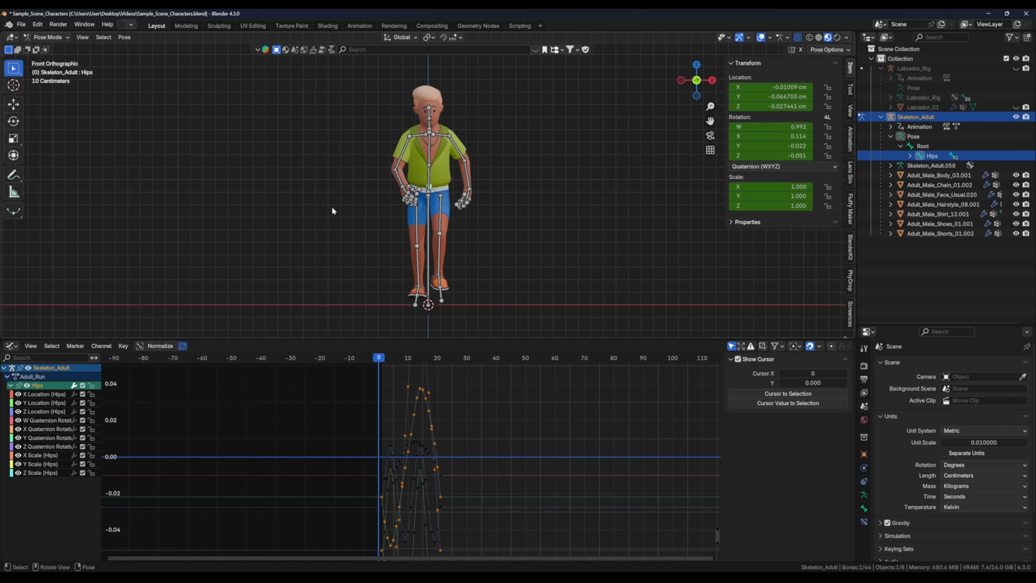
Hide the Hips rotation and scale curves, and scale all location keyframes by 100 along Y
{"action": "middle_click_drag", "start_coordinate": [332, 211], "coordinate": [405, 216]}
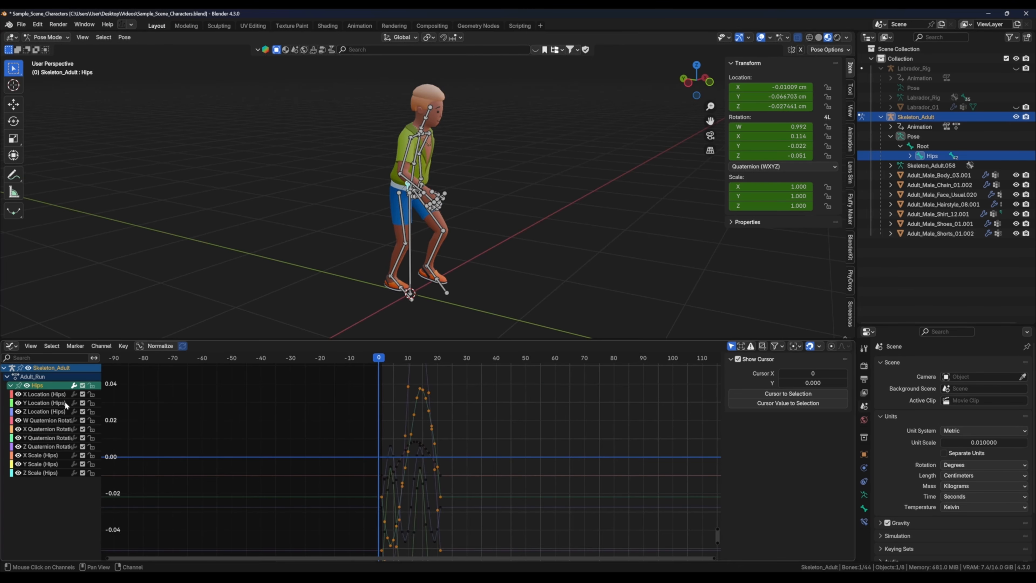
{"action": "left_click_drag", "start_coordinate": [18, 420], "coordinate": [18, 472]}
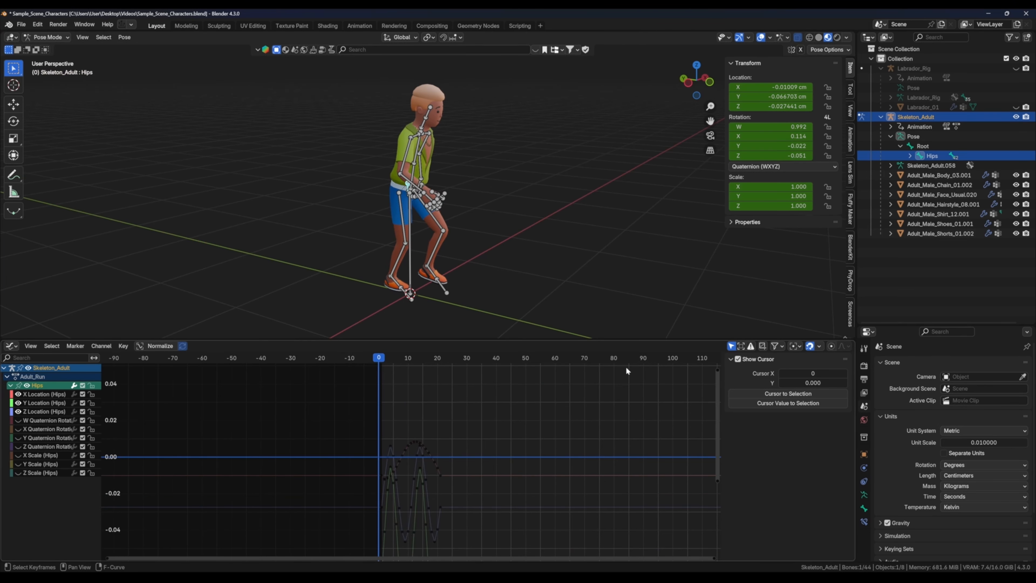
{"action": "key", "text": "a"}
{"action": "key", "text": "s"}
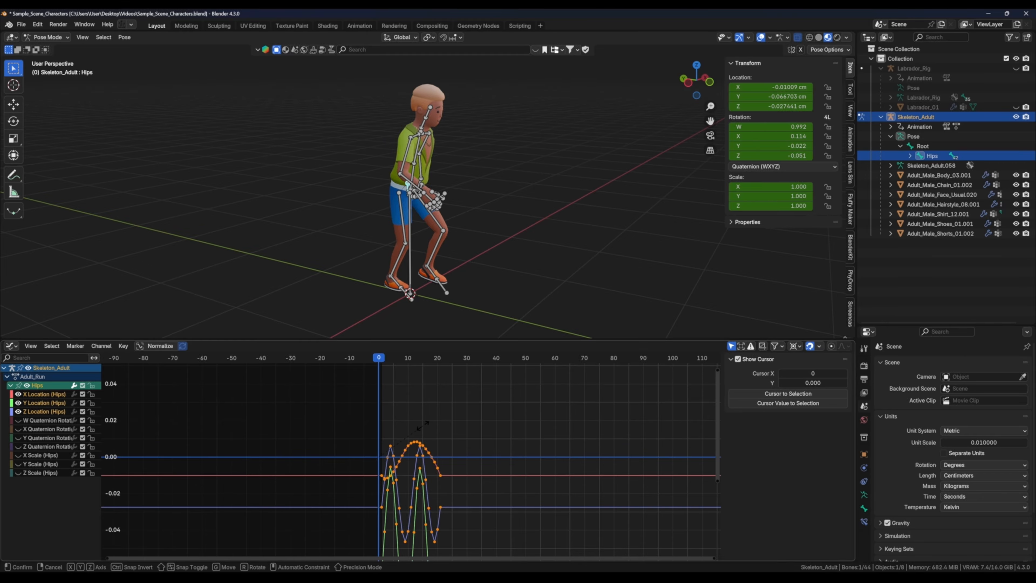
{"action": "key", "text": "y"}
{"action": "key", "text": "1"}
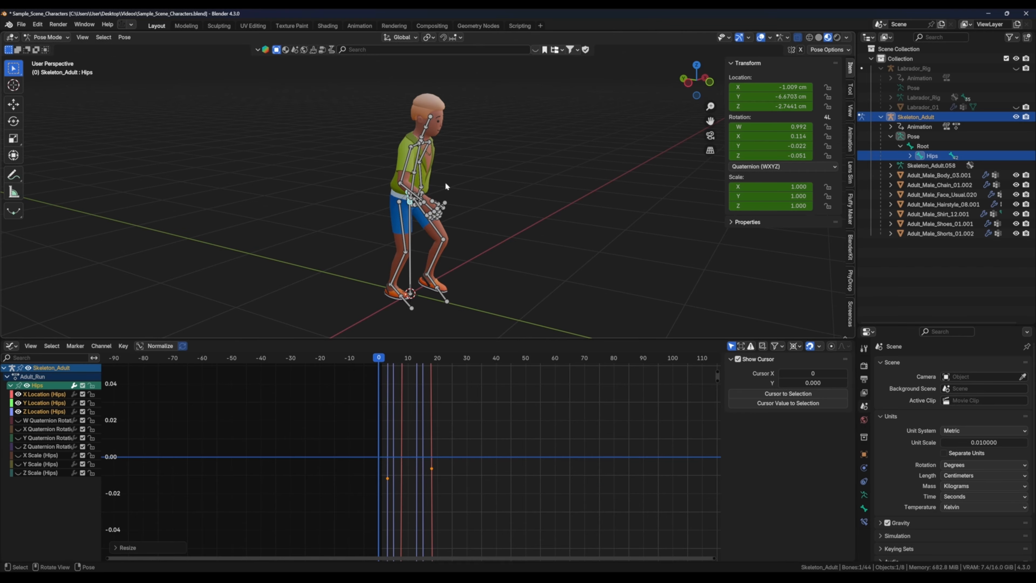
Check the corrected run animation from a side view by playing it and scrubbing through its frames
{"action": "middle_click_drag", "start_coordinate": [446, 186], "coordinate": [473, 245], "text": "alt"}
{"action": "key", "text": "space"}
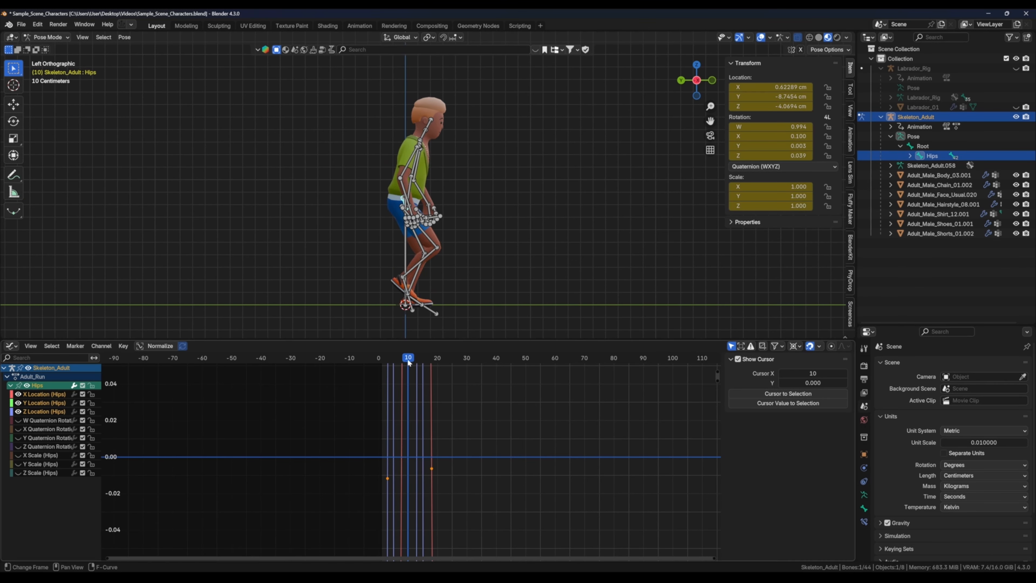
{"action": "left_click_drag", "start_coordinate": [406, 359], "coordinate": [351, 378]}
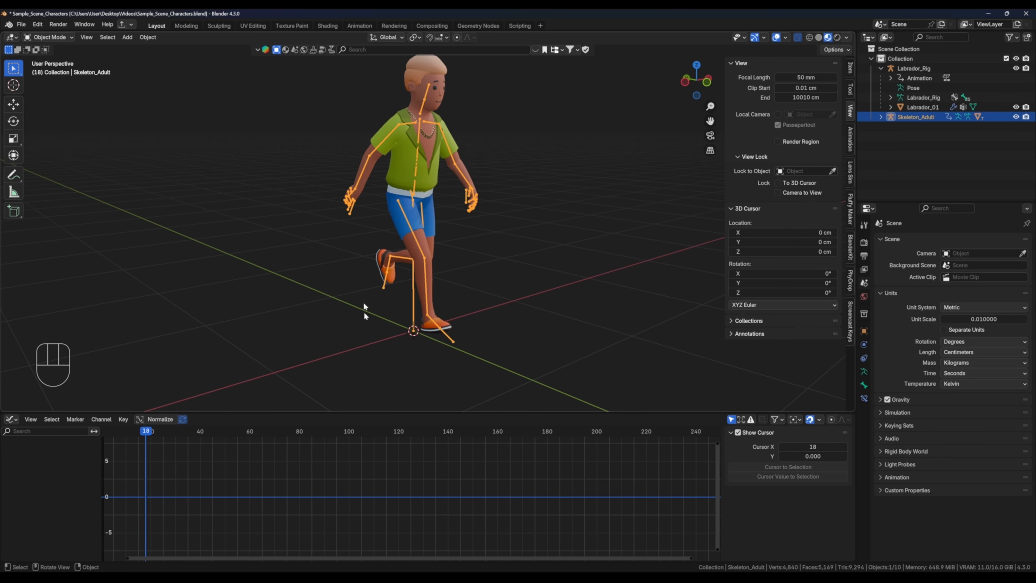
Switch to File Explorer, open the Fix_Hips_Bone text file, copy its entire script and minimize both windows
{"action": "left_click", "coordinate": [424, 579]}
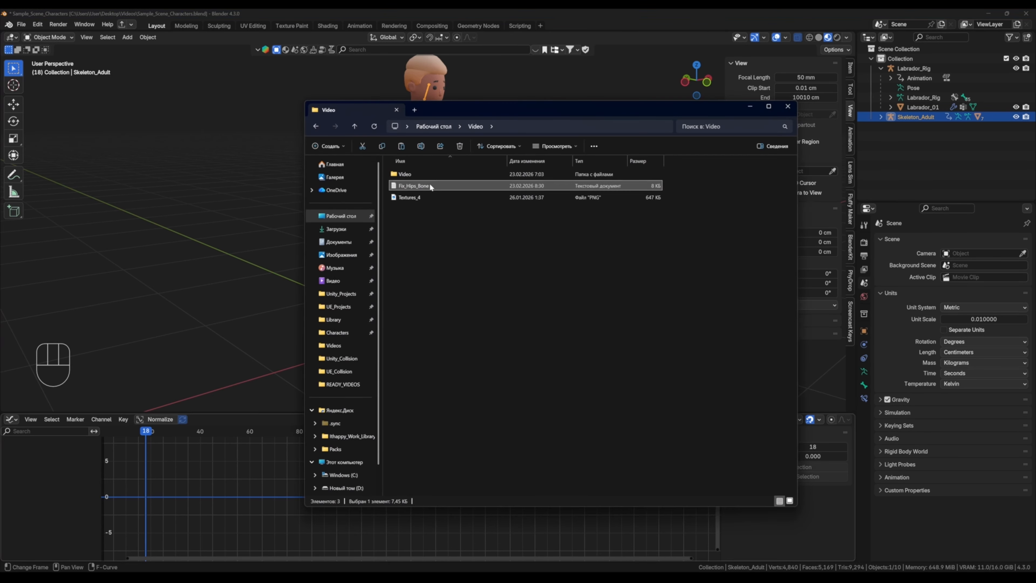
{"action": "double_click", "coordinate": [429, 185]}
{"action": "key", "text": "ctrl+a"}
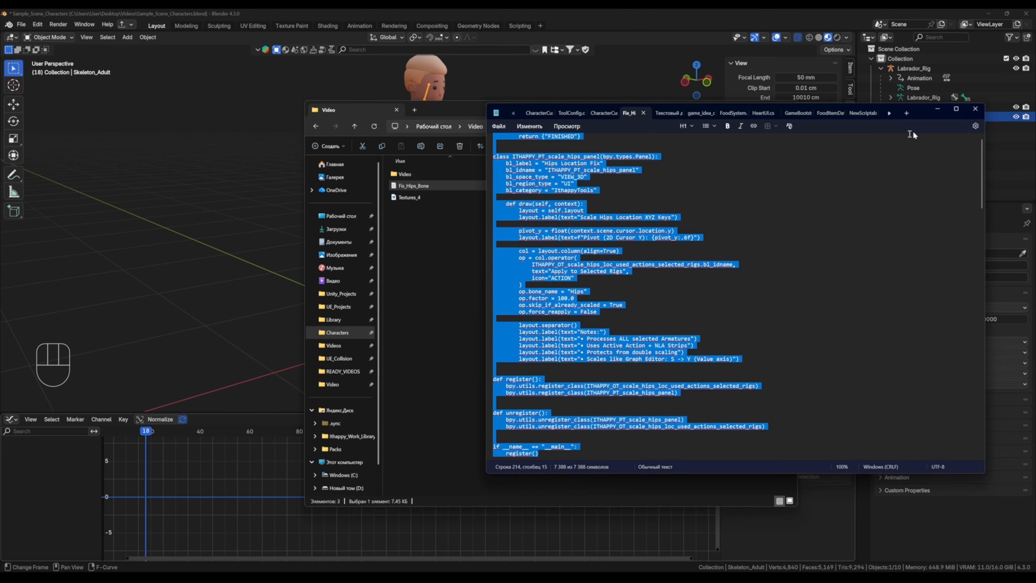
{"action": "left_click", "coordinate": [937, 108]}
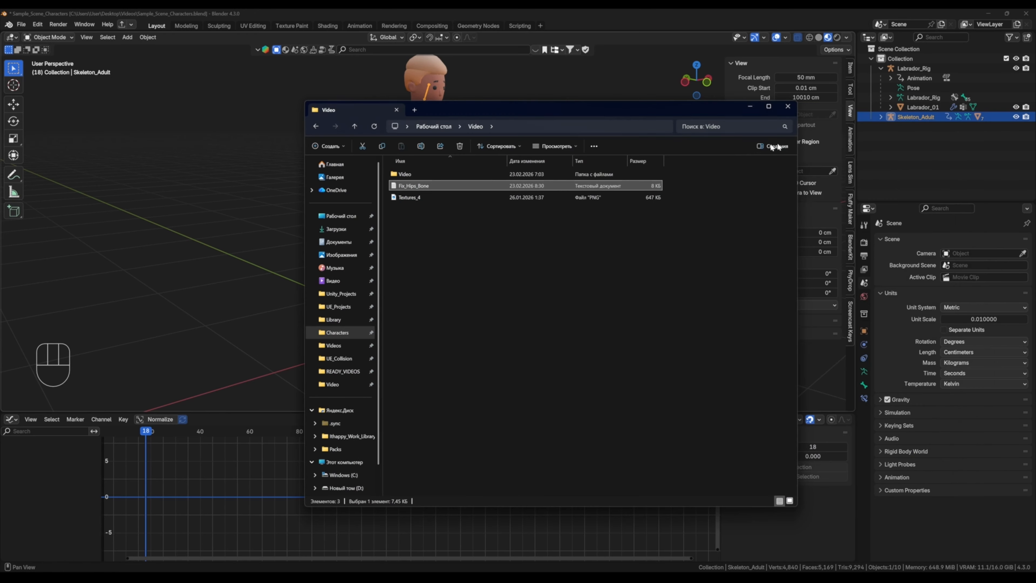
{"action": "left_click", "coordinate": [750, 107]}
Create a new text block in the Text Editor, paste the hips-fix script into it and run it
{"action": "left_click", "coordinate": [11, 419]}
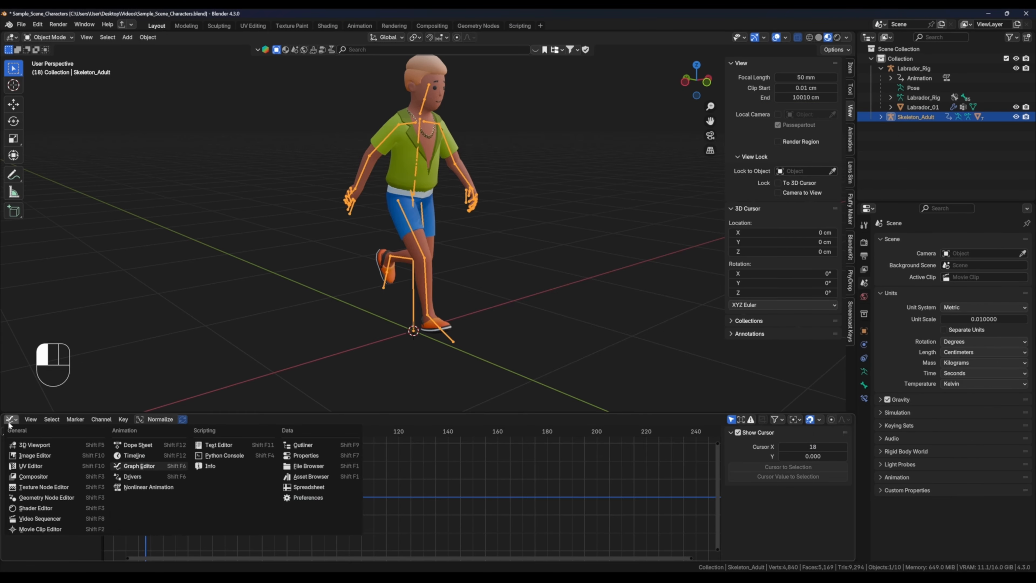
{"action": "left_click", "coordinate": [238, 449]}
{"action": "left_click", "coordinate": [426, 420]}
{"action": "key", "text": "ctrl+v"}
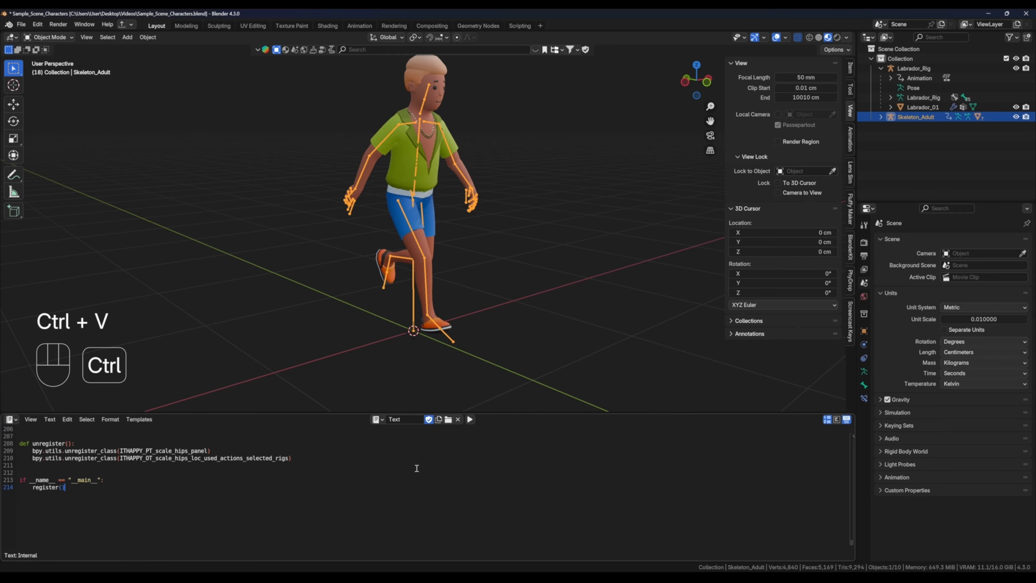
{"action": "left_click", "coordinate": [469, 419]}
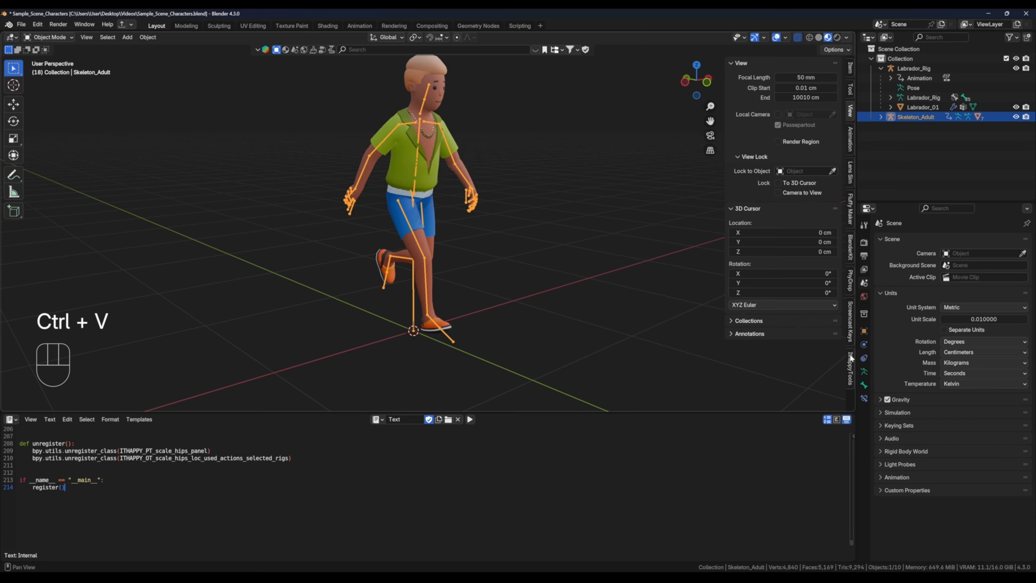
Apply the Hips Location Fix to the selected rig, with the Nonlinear Animation editor displayed, and scrub the run to frame 17
{"action": "left_click", "coordinate": [850, 367]}
{"action": "left_click", "coordinate": [11, 418]}
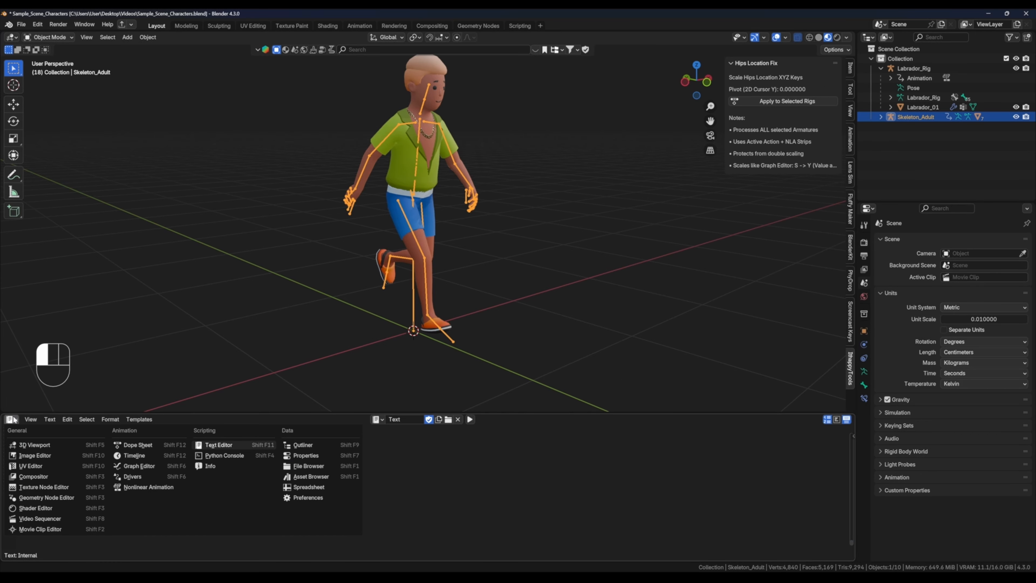
{"action": "left_click", "coordinate": [155, 488]}
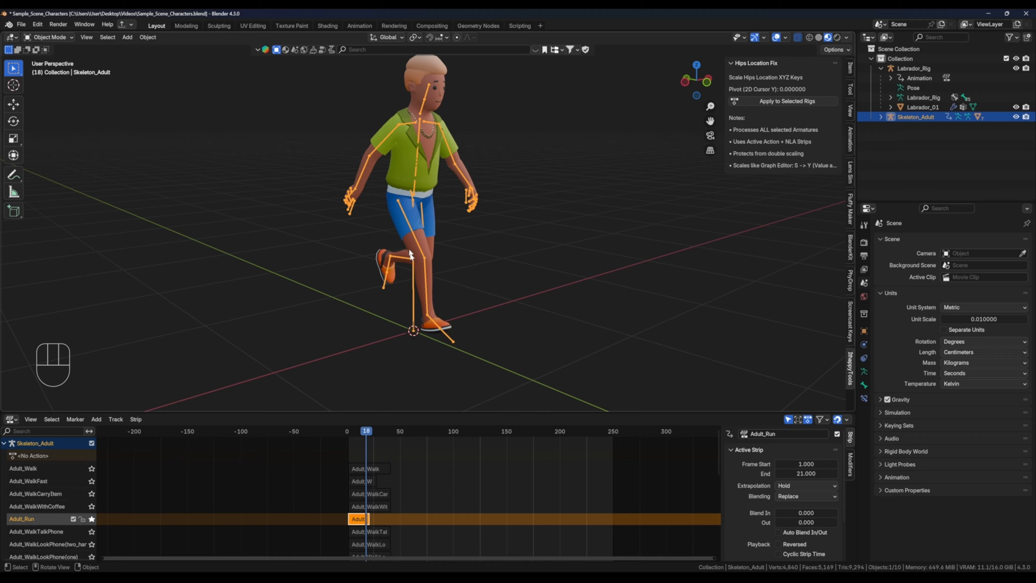
{"action": "left_click", "coordinate": [778, 102]}
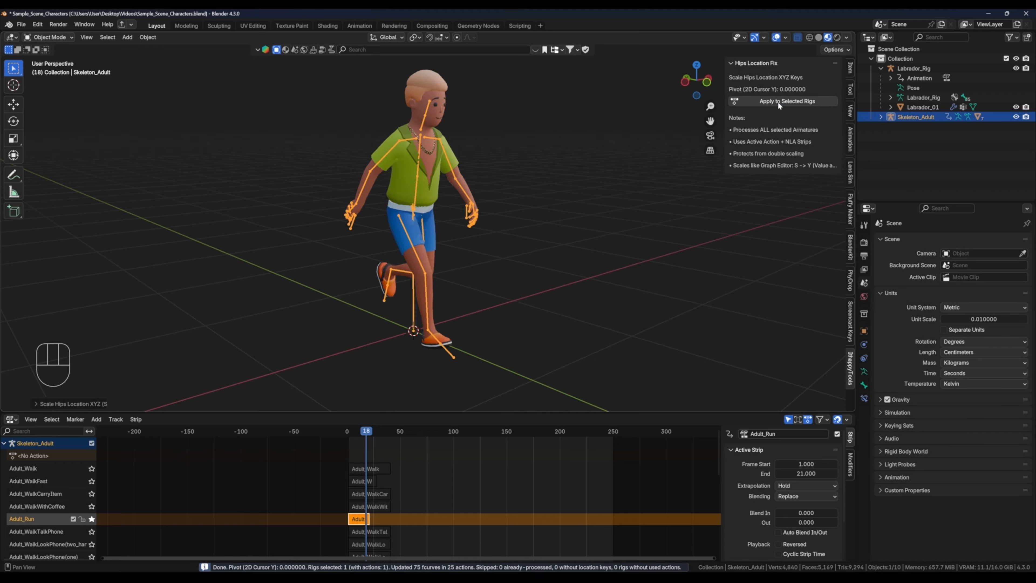
{"action": "left_click_drag", "start_coordinate": [369, 433], "coordinate": [365, 431]}
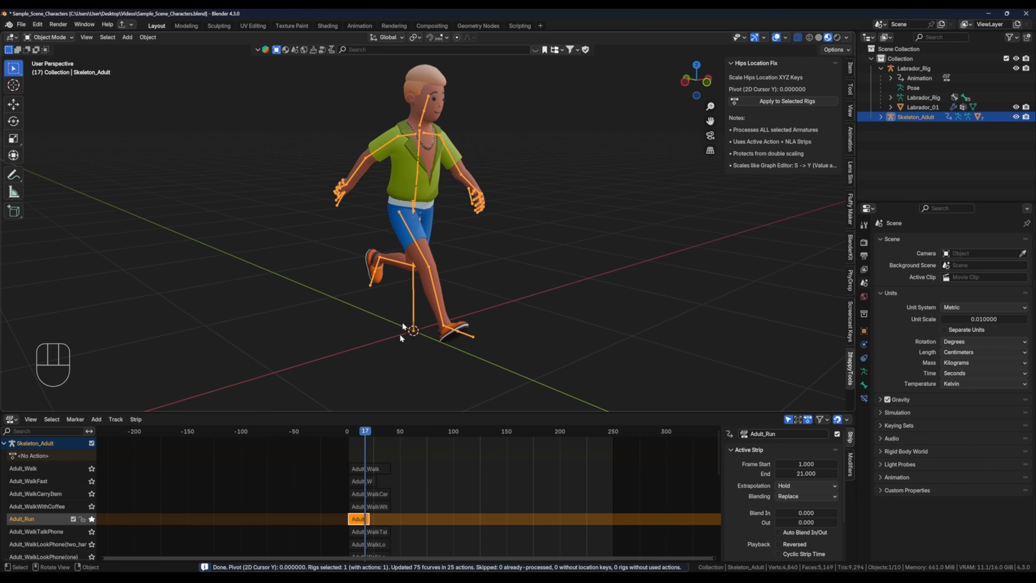